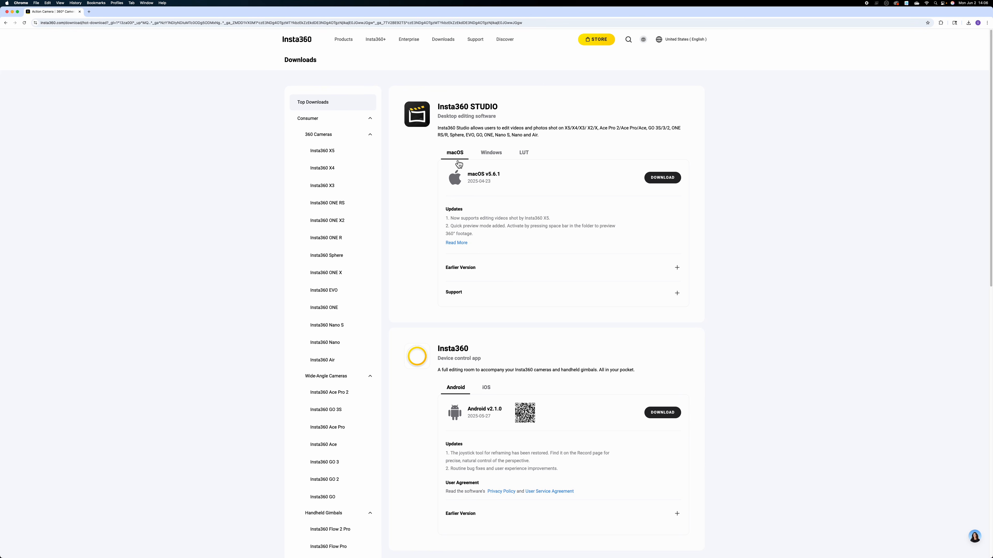
- Check the Windows download of Insta360 Studio, and return to the macOS version
click(496, 158)
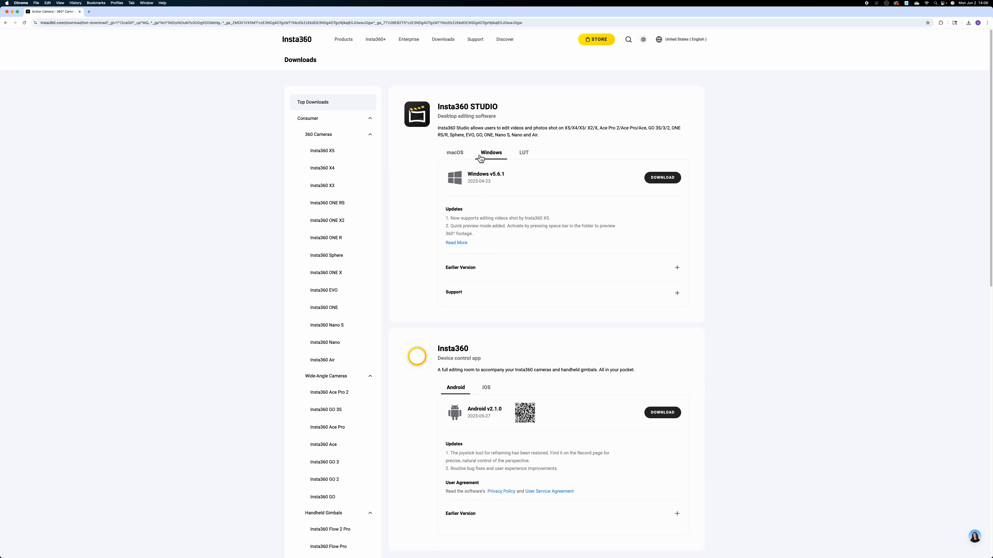
click(456, 158)
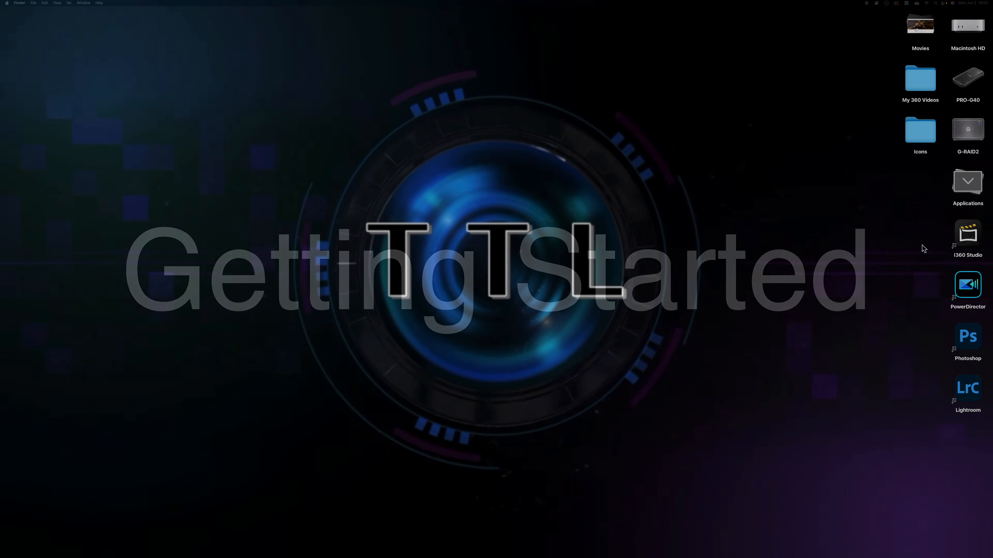
- Launch Insta360 Studio, choose to select files from the detected storage device, and open its Camera01 folder
click(969, 237)
double_click(970, 240)
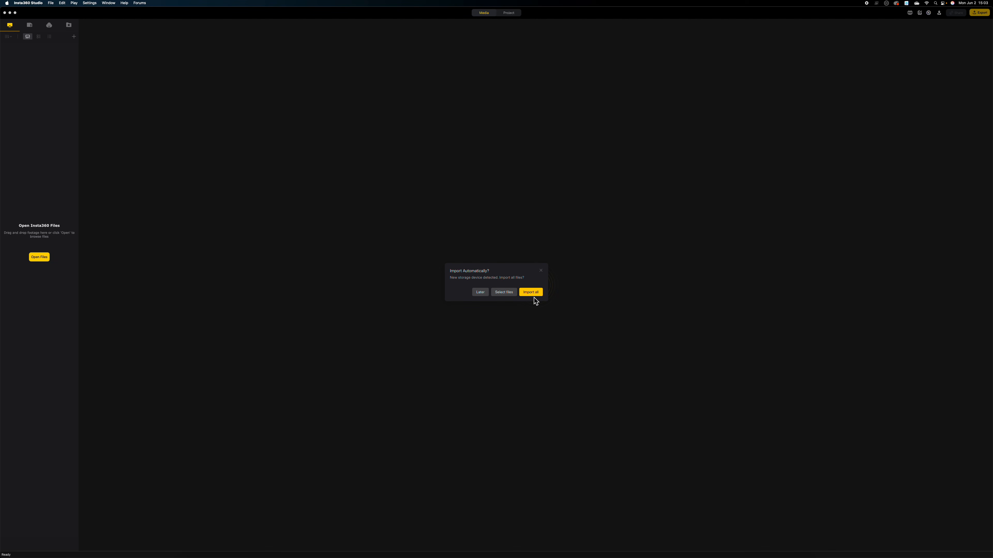
click(504, 295)
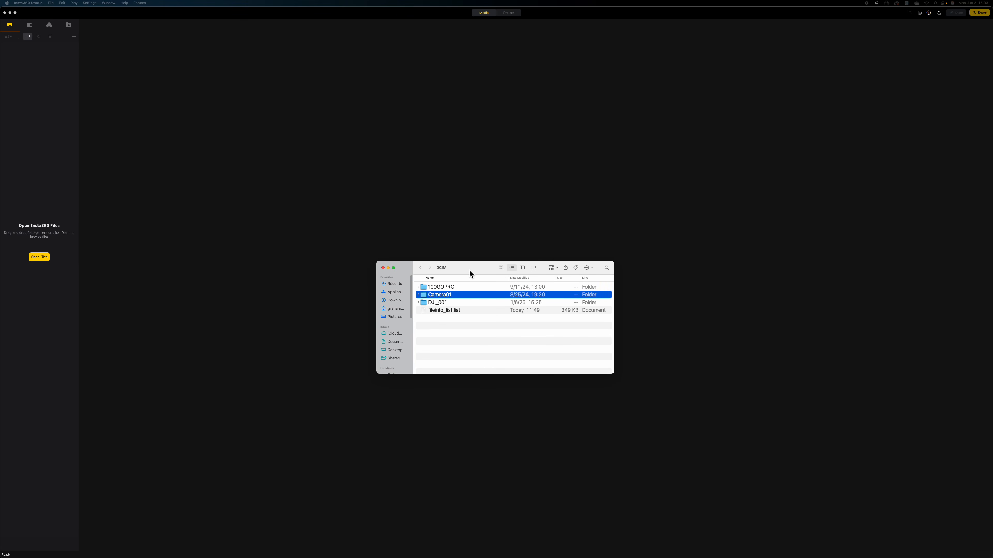
double_click(426, 296)
double_click(426, 296)
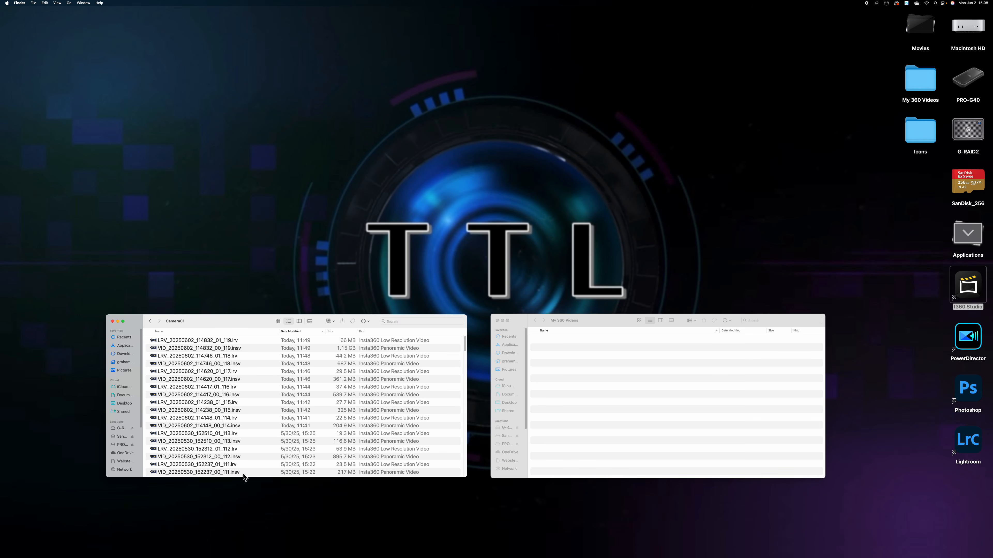
- In Finder, copy VID_20250602_114832_00_119.insv and its matching LRV_20250602_114832_01_119.lrv from Camera01 into the My 360 Videos folder
click(207, 403)
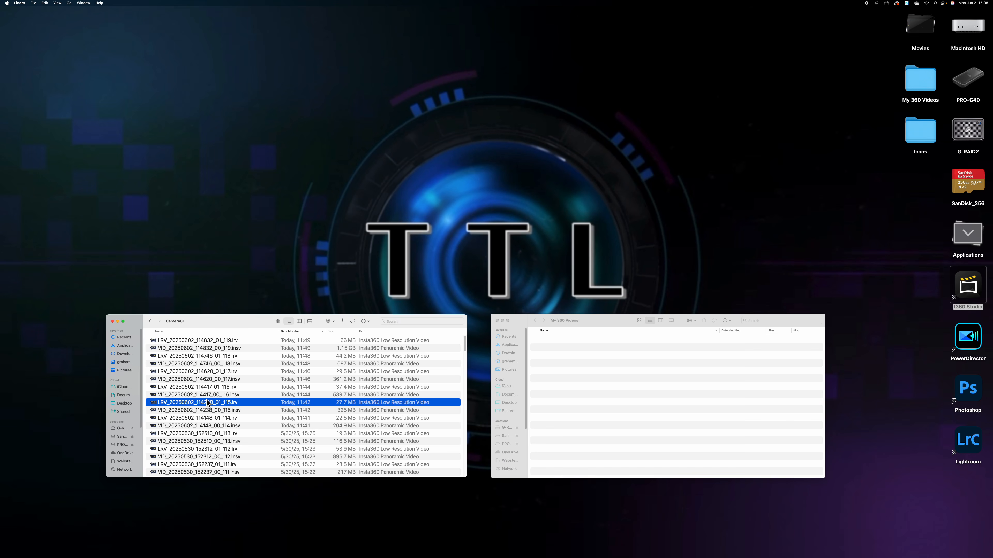
key(cmd+a)
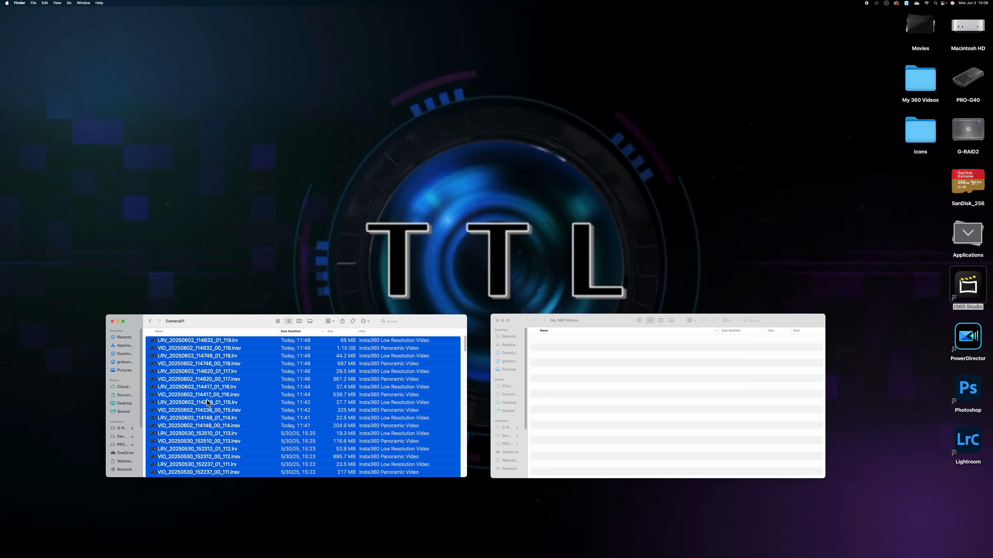
click(208, 403)
click(211, 350)
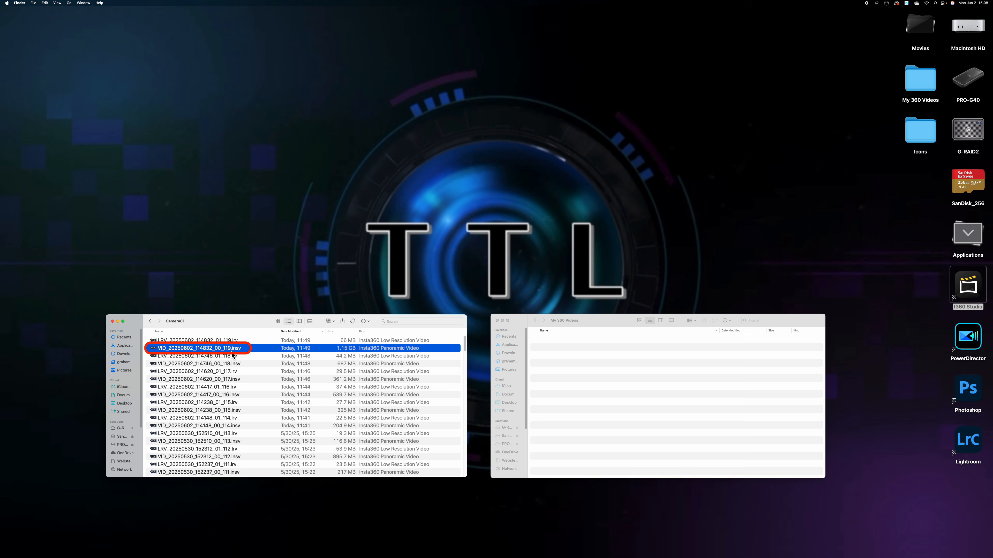
shift+click(220, 342)
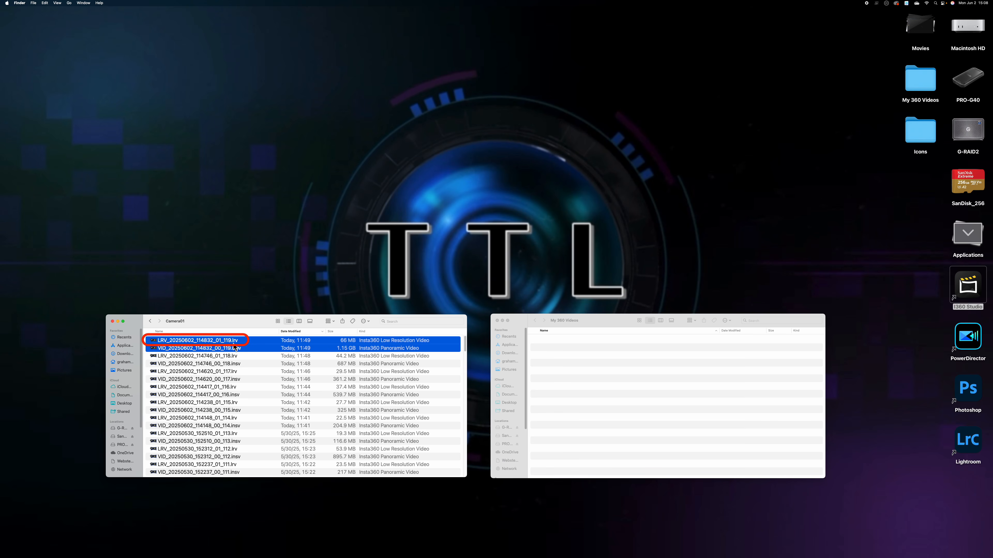
drag(167, 347, 563, 353)
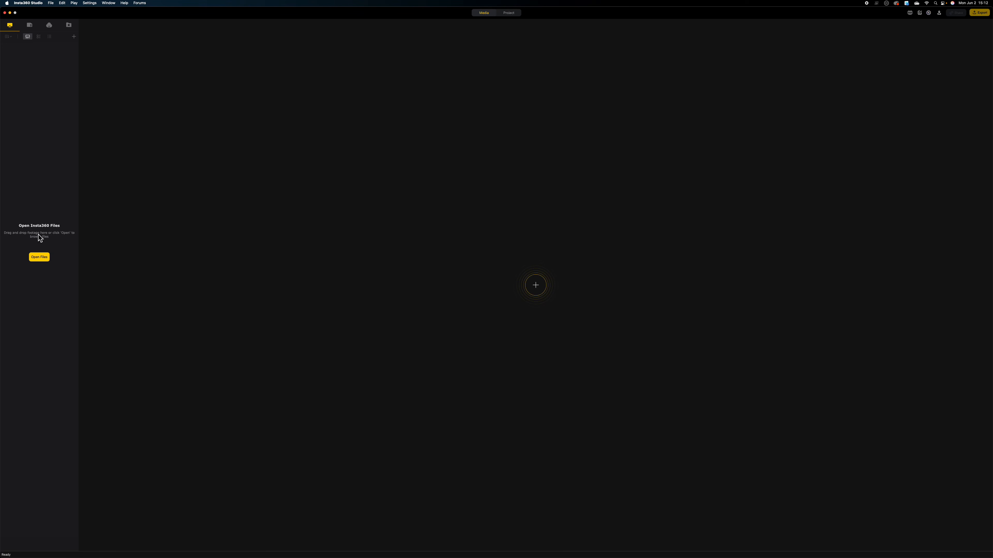
- In Insta360 Studio, import all the LRV and VID files from the My 360 Videos folder
click(39, 258)
click(409, 228)
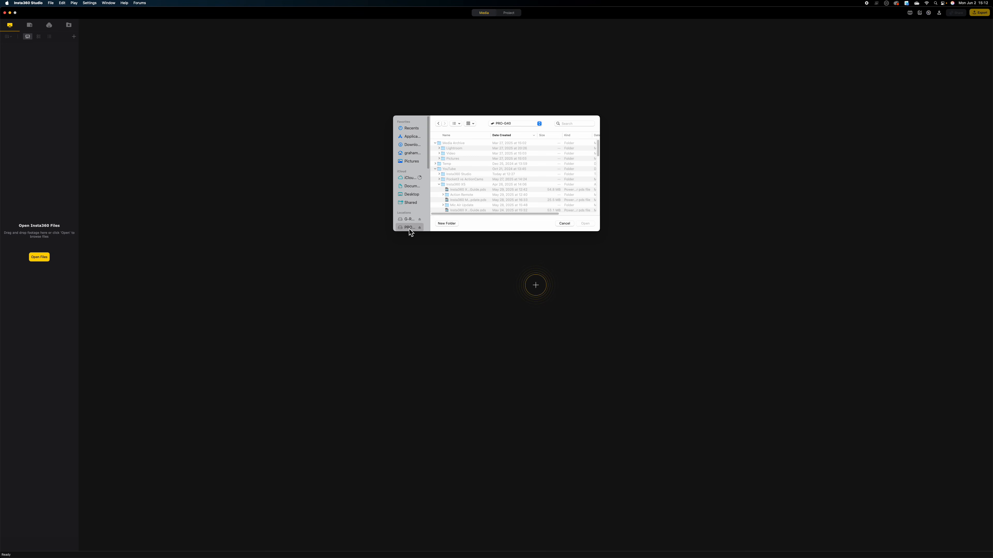
click(452, 143)
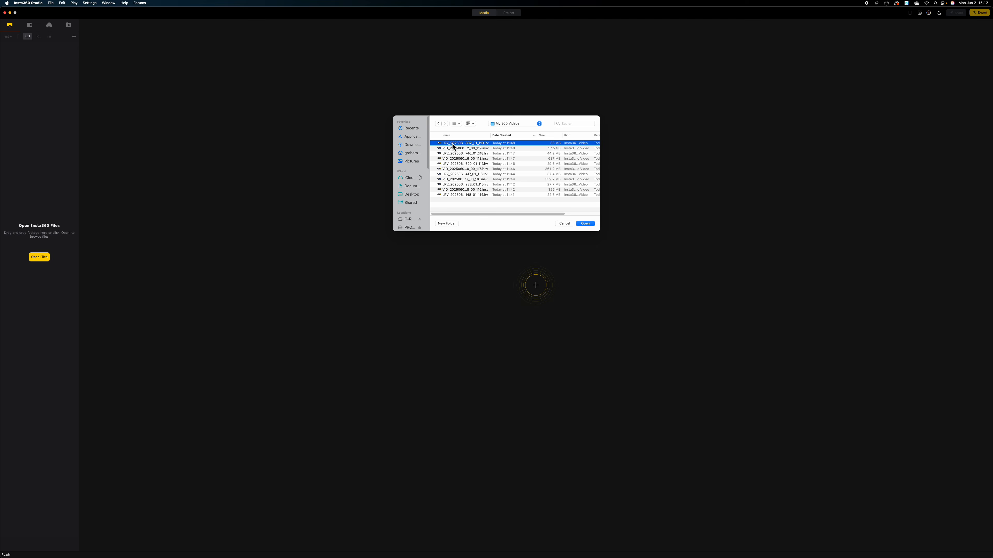
key(shift+Down)
key(shift+Down)
key(shift+Down)
key(shift+Down)
key(shift+Down)
key(shift+Down)
key(shift+Down)
key(shift+Down)
key(shift+Down)
key(shift+Down)
click(585, 224)
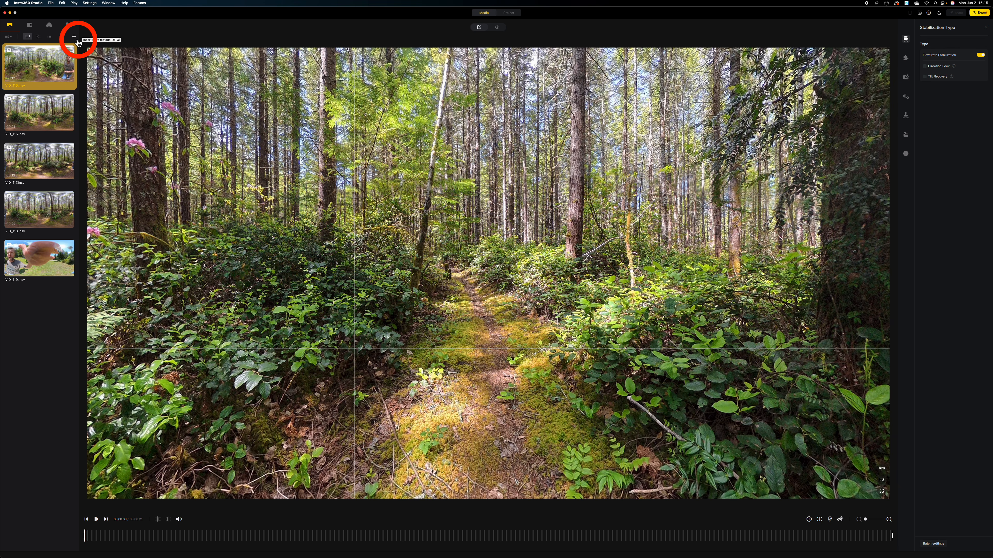
- Open the file chooser for adding more footage to the media list
click(51, 3)
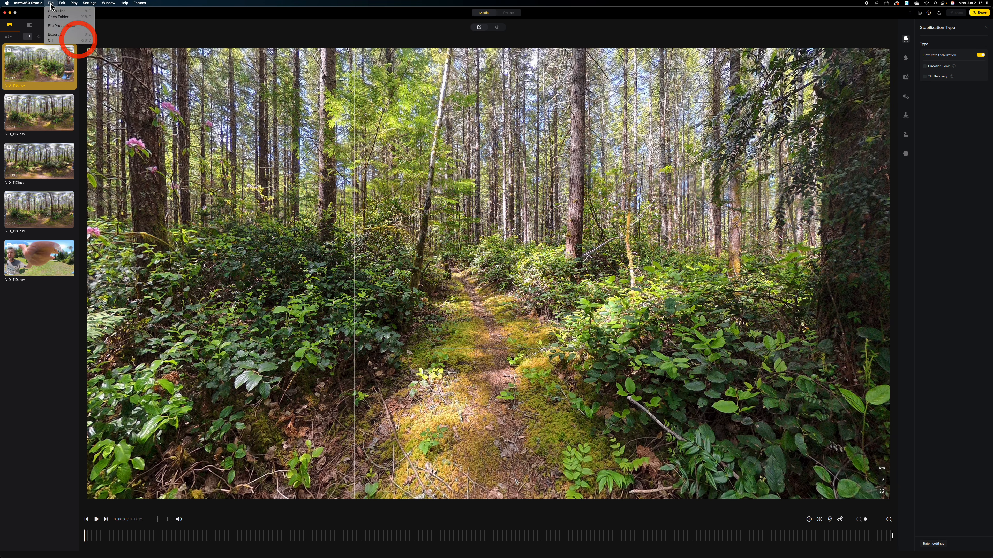
click(56, 11)
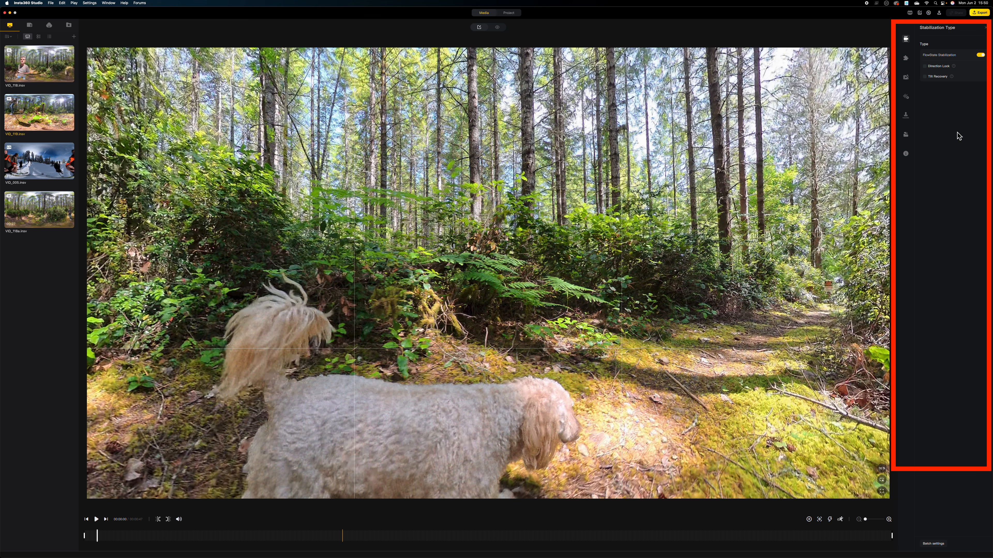
- Look through the clip's Accessories Assembly and the settings groups after it, and return to the stabilization settings
click(911, 61)
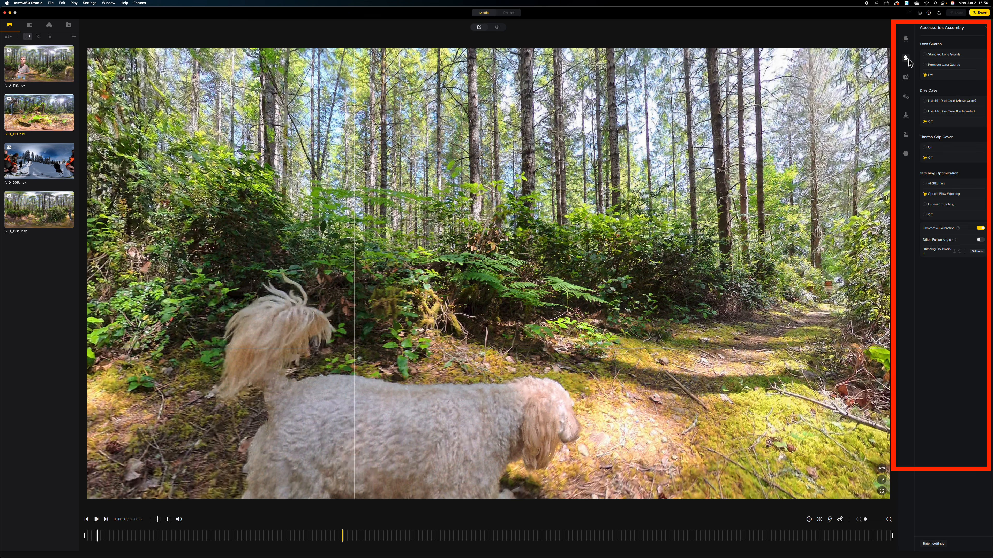
click(906, 77)
click(907, 97)
click(907, 116)
click(907, 39)
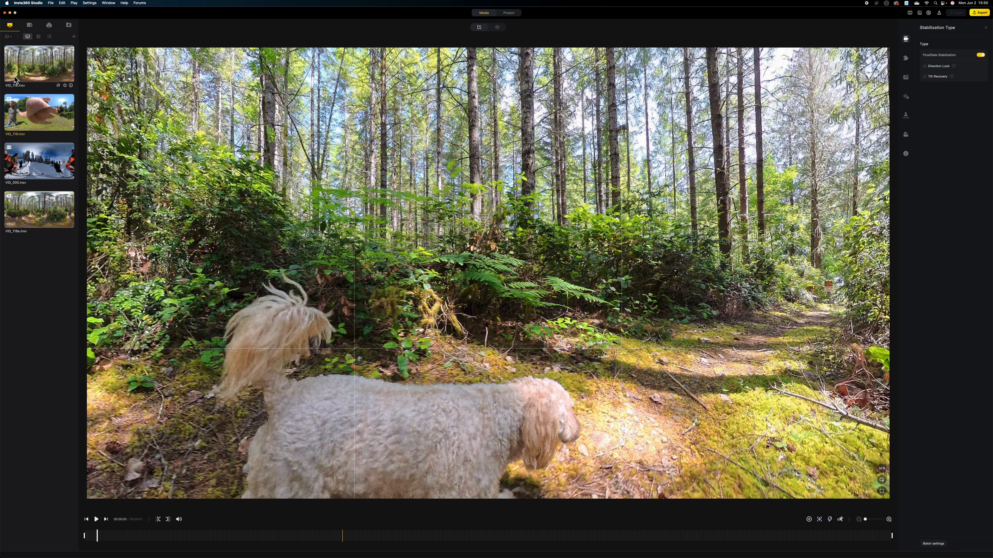
- Check the media sorting options, view the clips in both list layouts, and return to large thumbnails
click(7, 37)
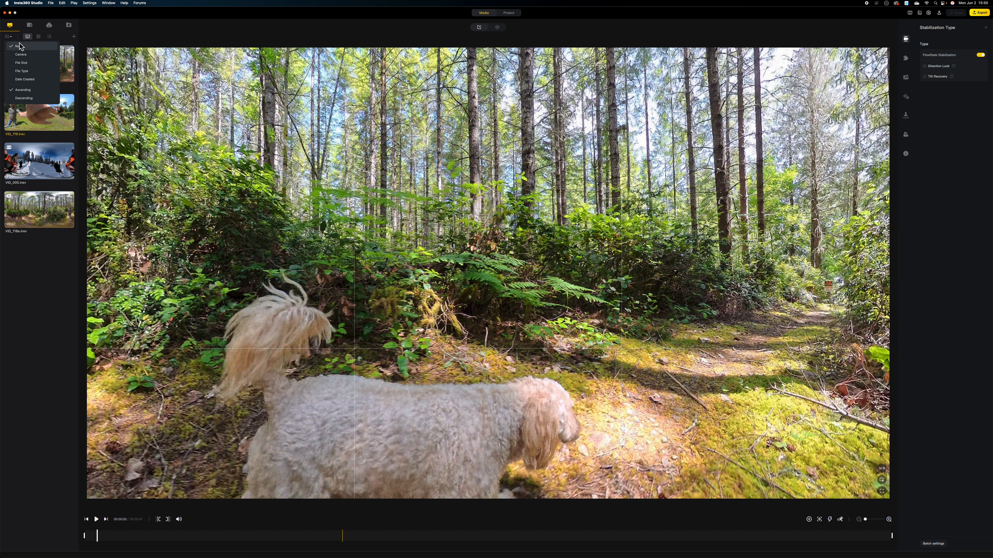
click(38, 37)
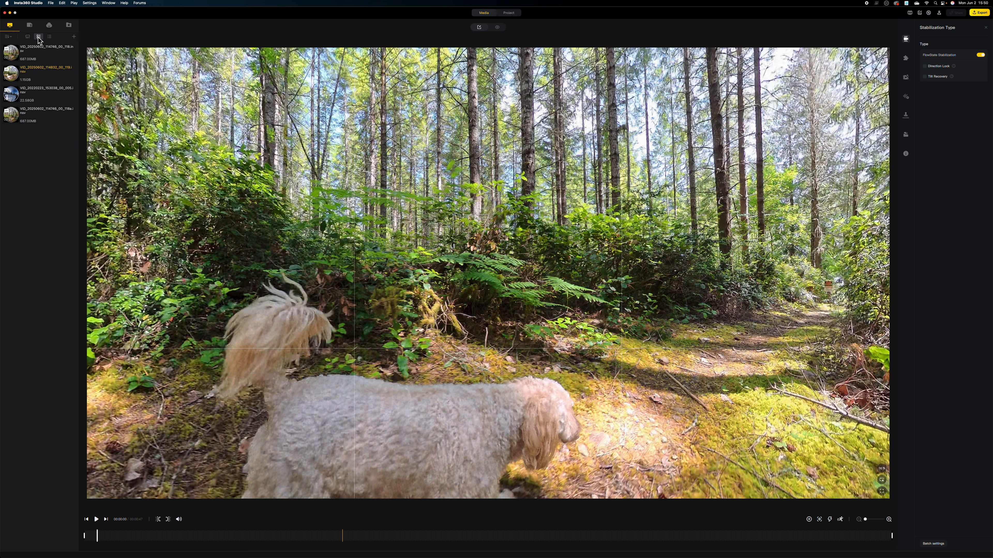
click(50, 37)
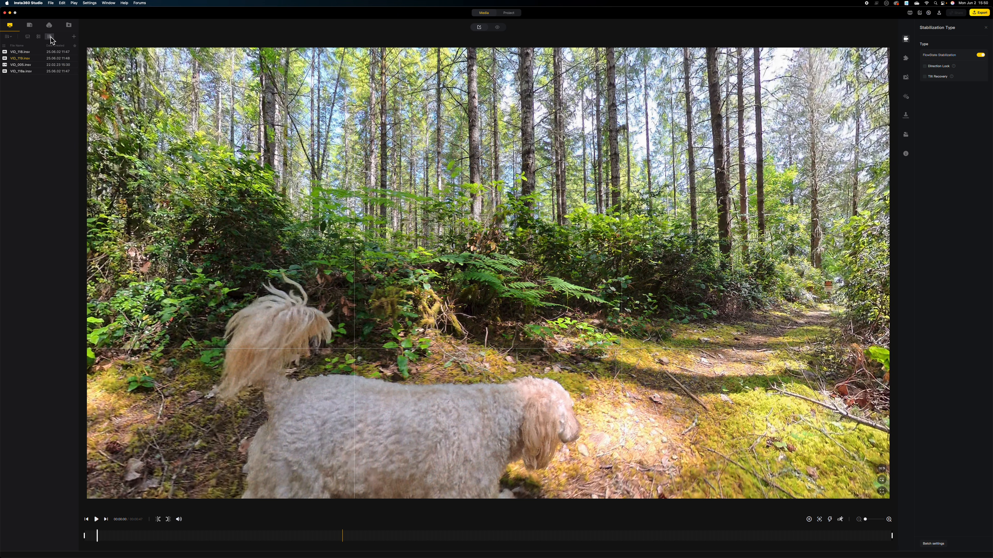
click(28, 36)
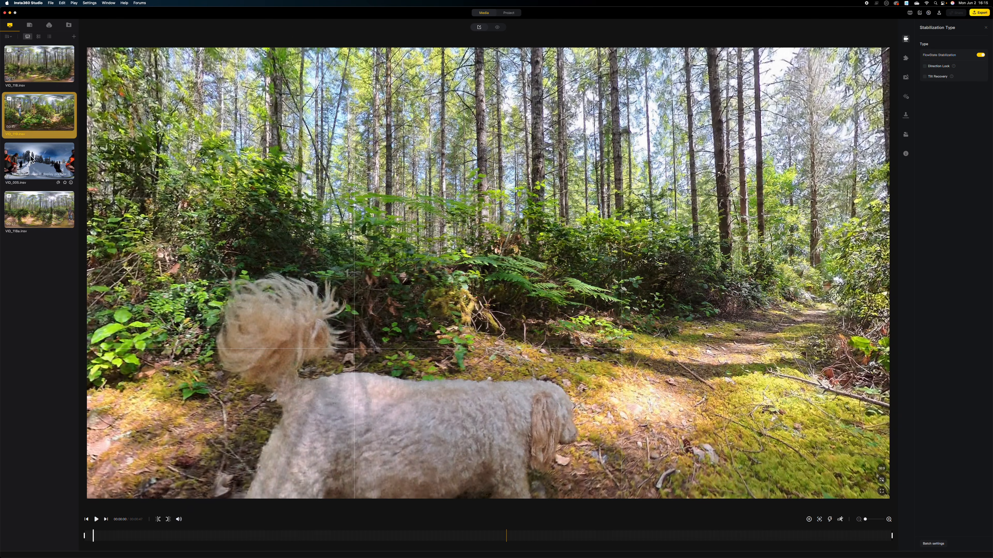
- Preview the clips VID_005.insv, VID_118a.insv and VID_118.insv one after another
click(31, 159)
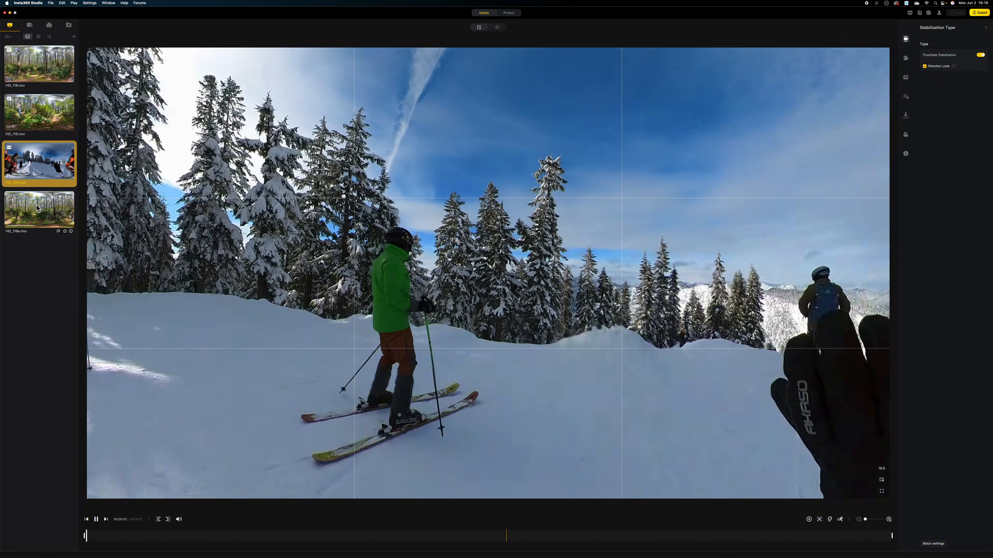
click(36, 205)
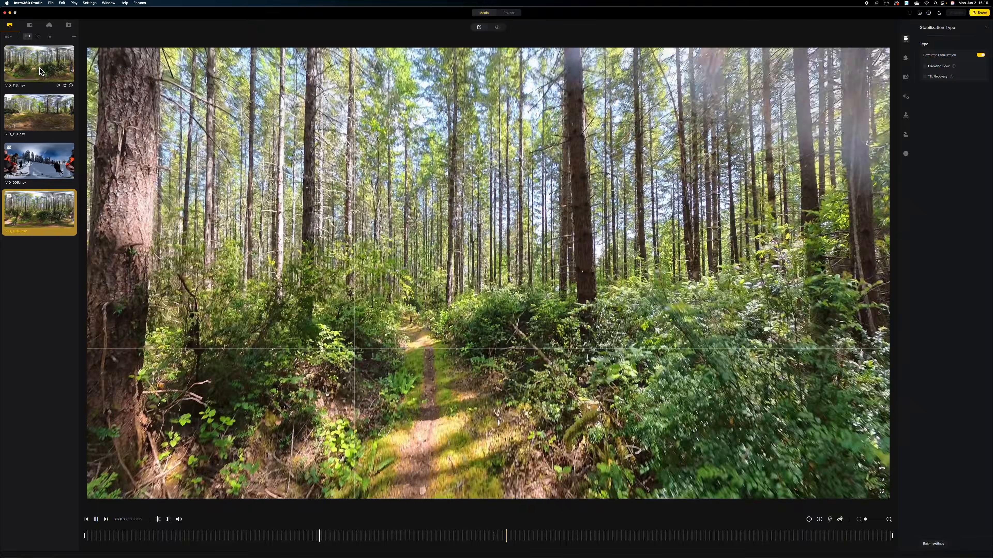
click(39, 68)
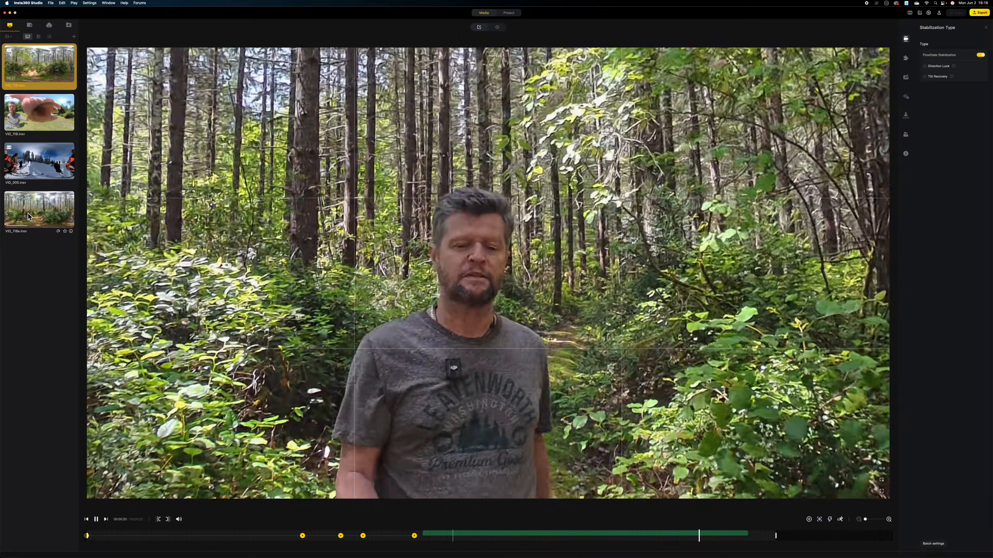
- Open the clip VID_118a.insv, and play and pause it in the preview
click(28, 215)
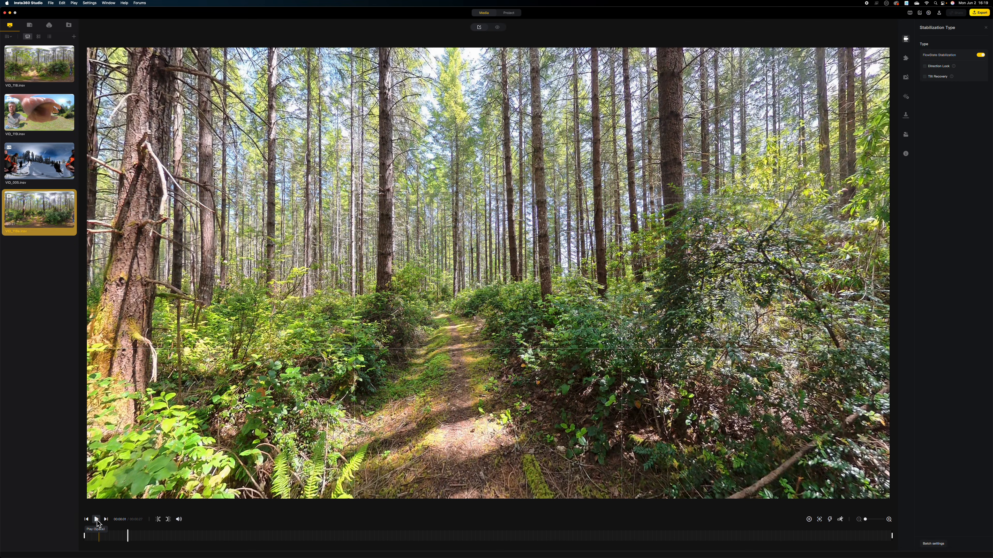
click(97, 521)
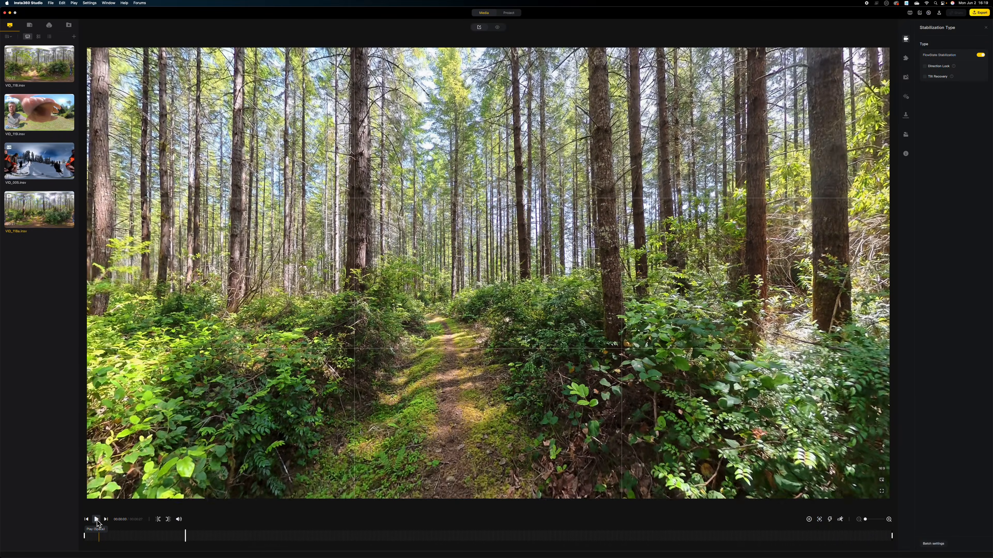
click(97, 521)
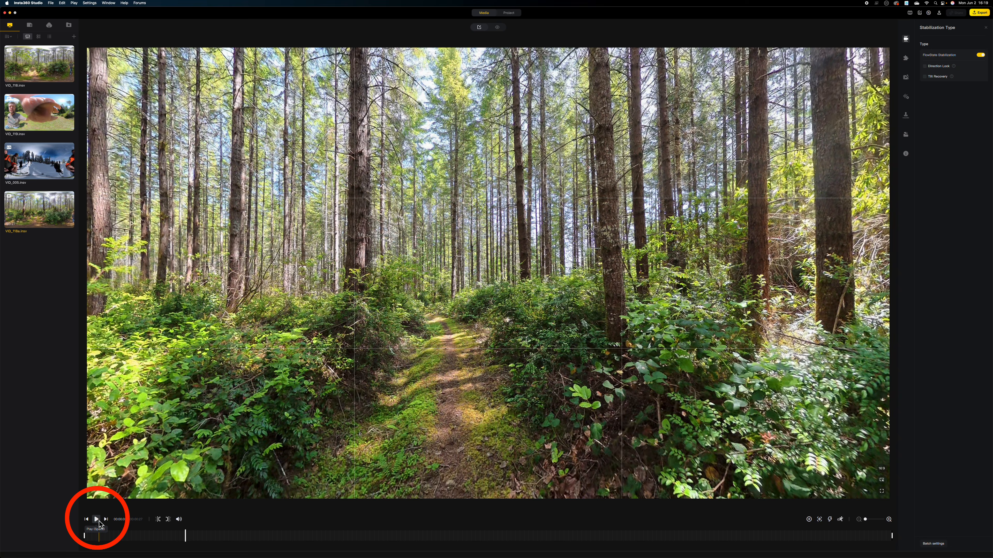
key(space)
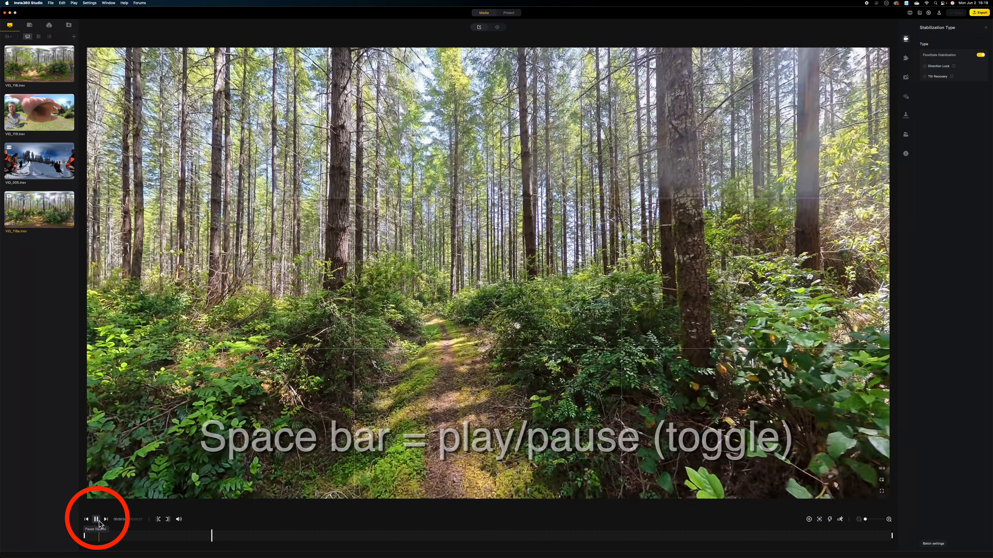
key(space)
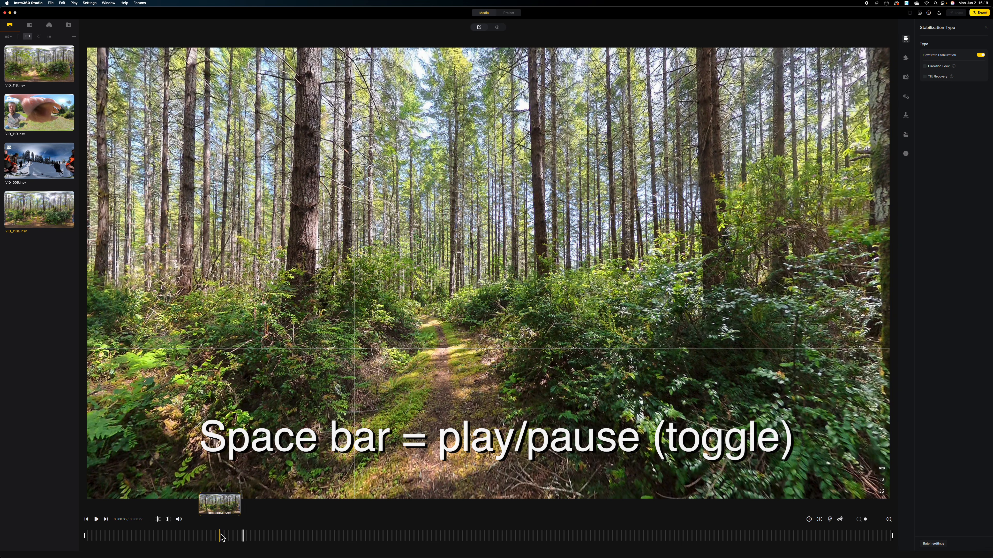
- Scrub the playhead back to an earlier point of the clip, and step back 10 frames
click(243, 536)
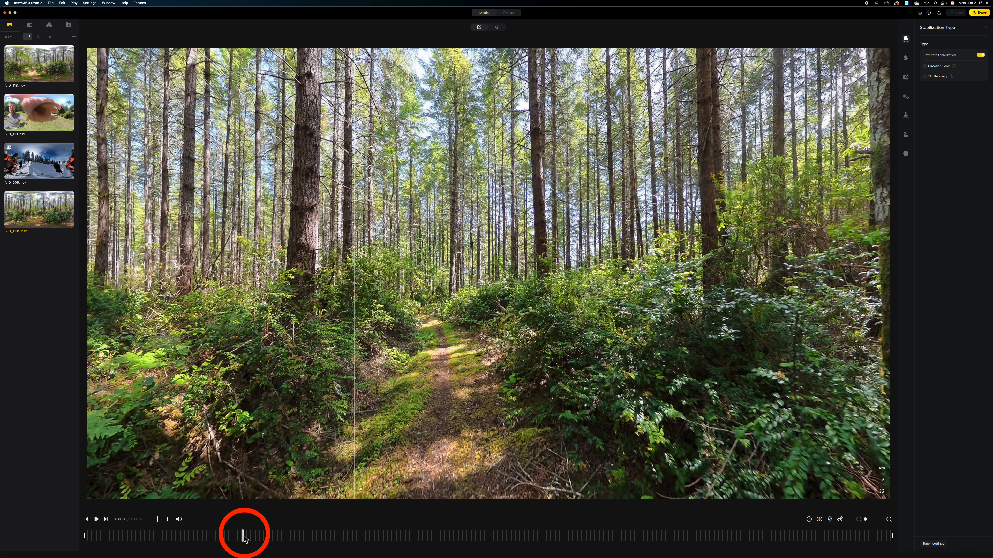
mouse_move(243, 537)
mouse_down()
mouse_move(219, 536)
mouse_move(398, 545)
mouse_move(198, 539)
mouse_up()
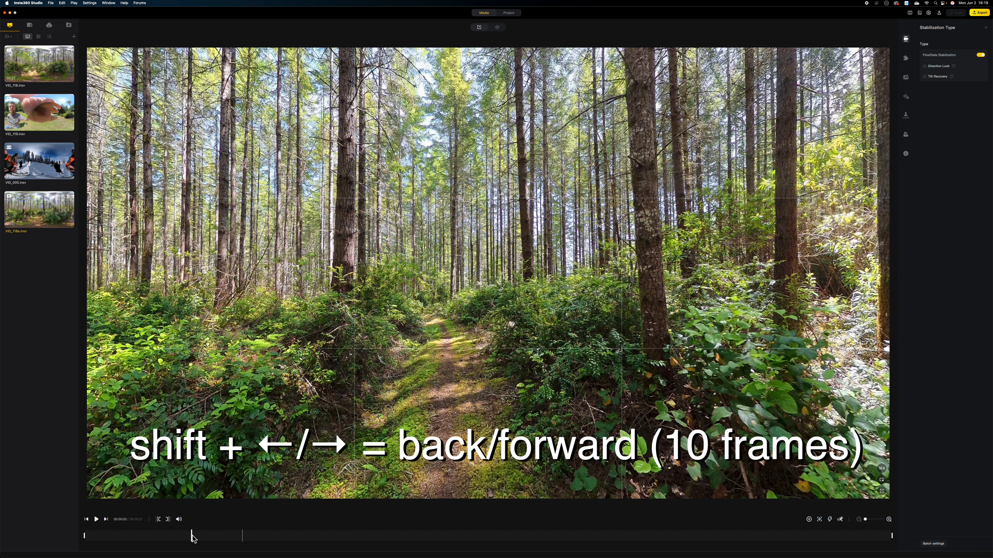
key(shift+Left)
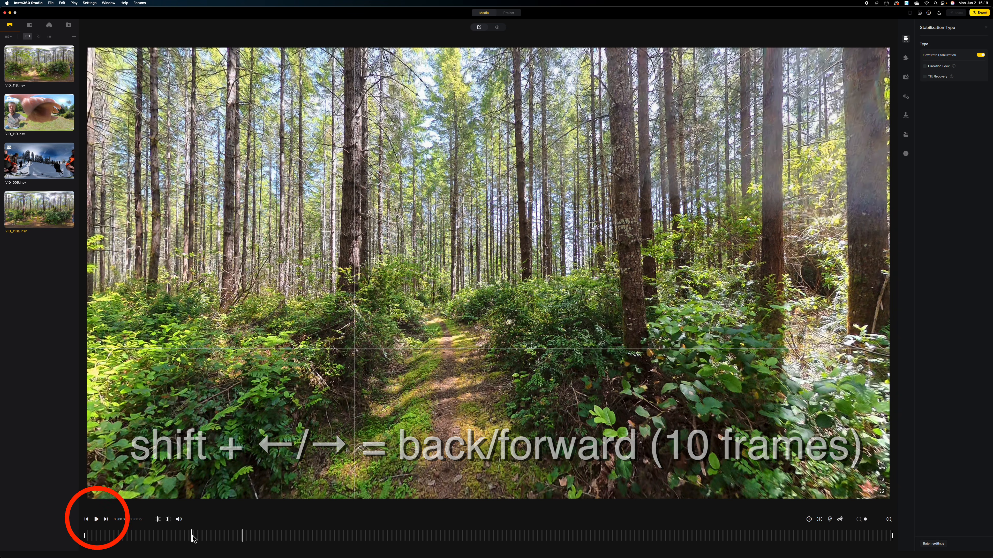
- Jump the playhead to the start of the clip, and to its end
click(89, 520)
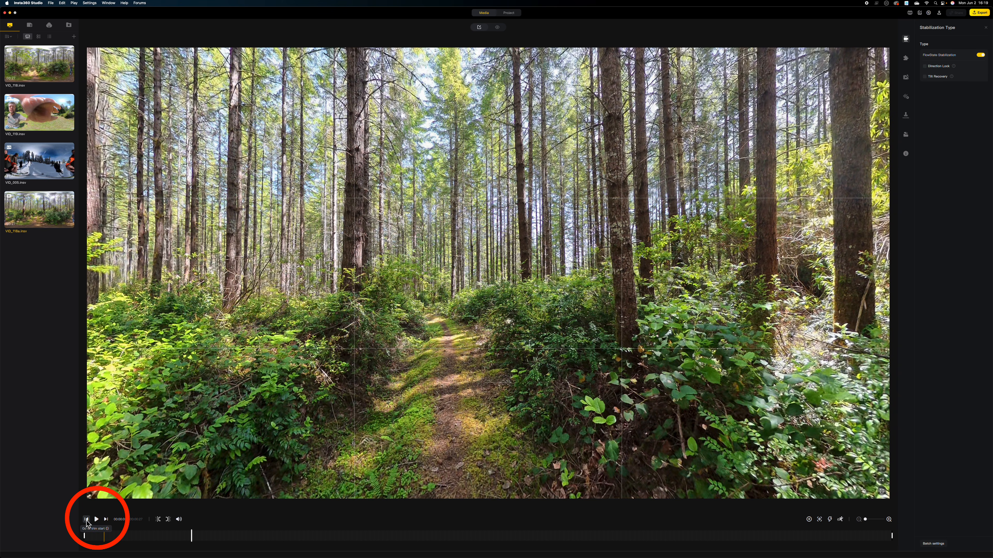
click(87, 520)
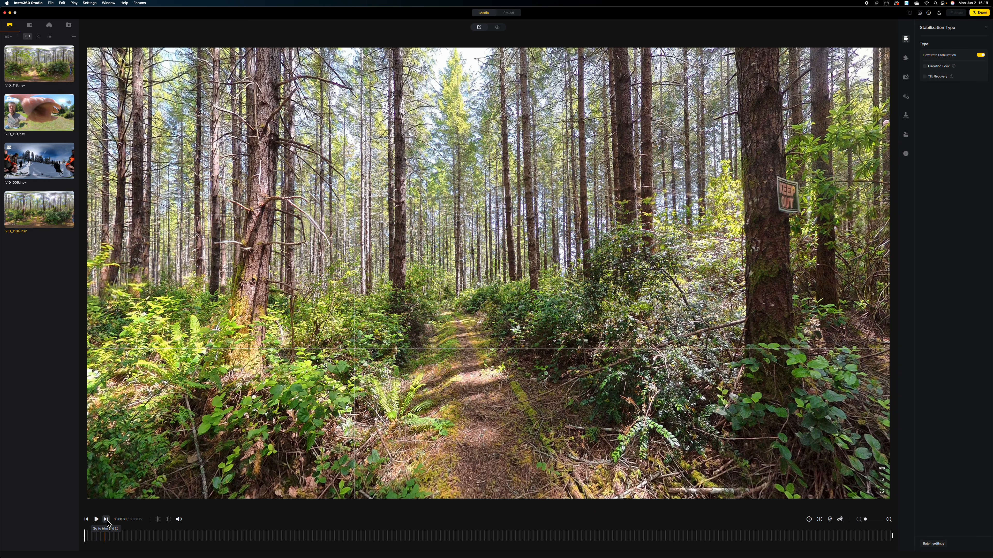
click(107, 519)
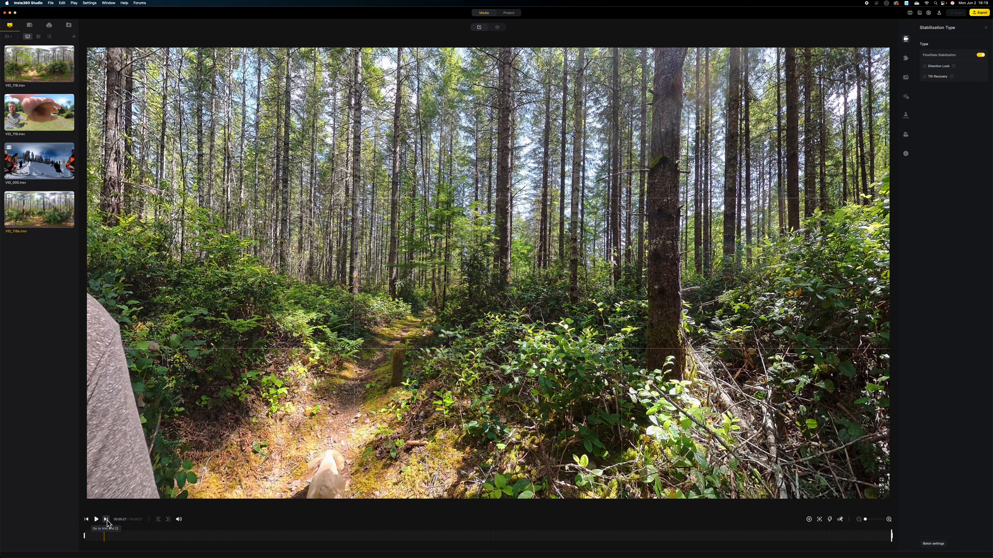
- Return the playhead to the start of the clip, and pan and zoom the 360 view in and out along the path
click(86, 520)
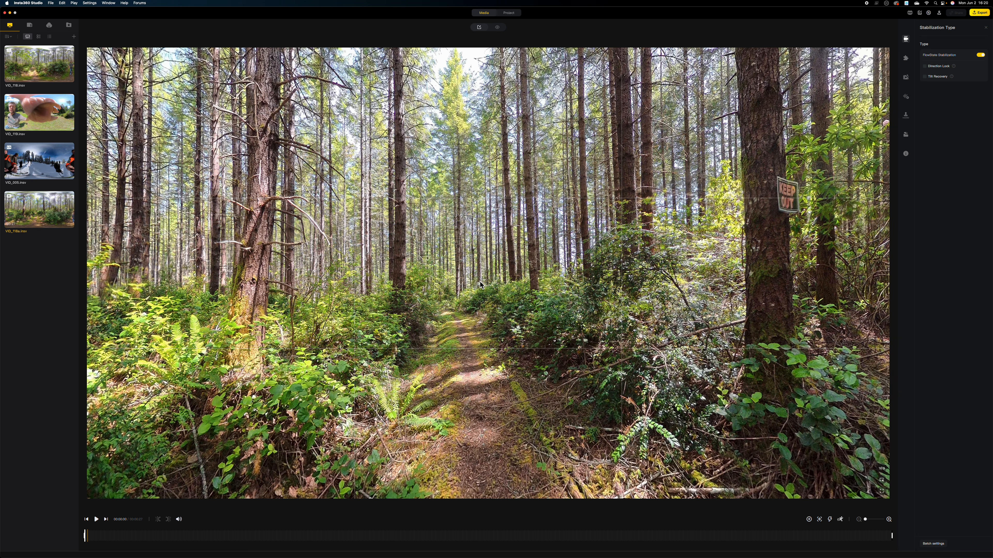
mouse_move(480, 281)
mouse_down()
mouse_move(461, 282)
mouse_move(497, 296)
mouse_move(495, 325)
mouse_move(577, 325)
mouse_move(320, 282)
mouse_move(519, 279)
mouse_move(474, 285)
mouse_move(488, 284)
mouse_up()
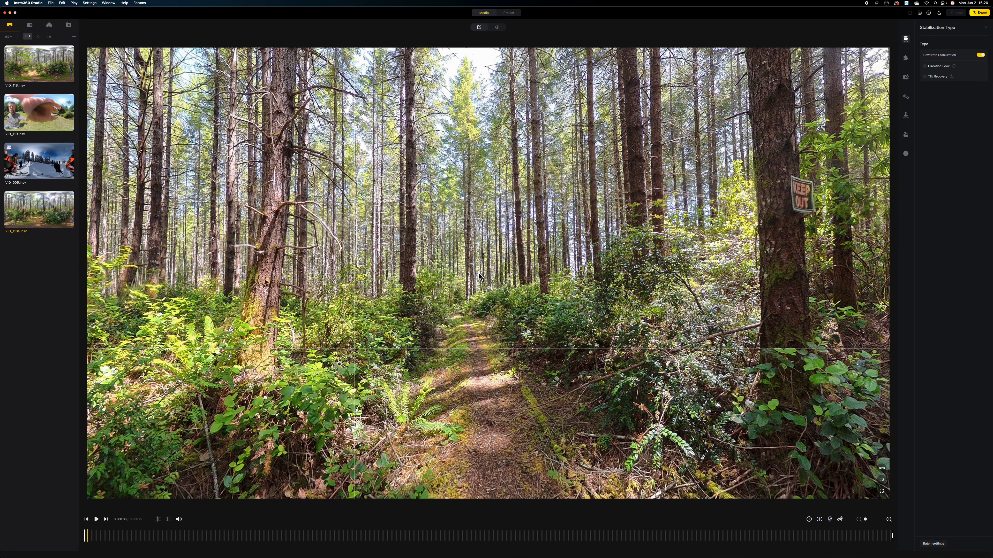
scroll(487, 272, down, 3)
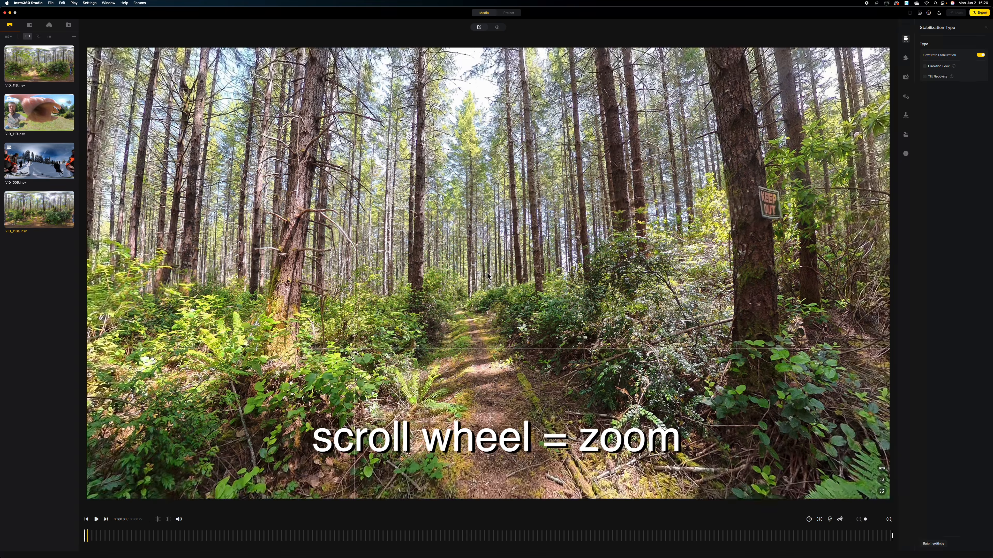
scroll(487, 273, up, 5)
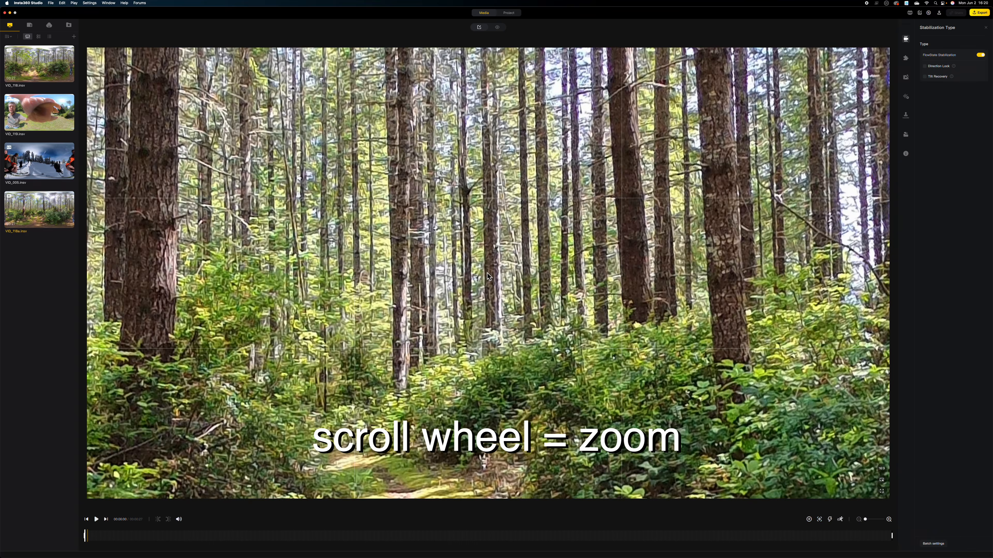
scroll(488, 274, down, 3)
scroll(488, 273, up, 5)
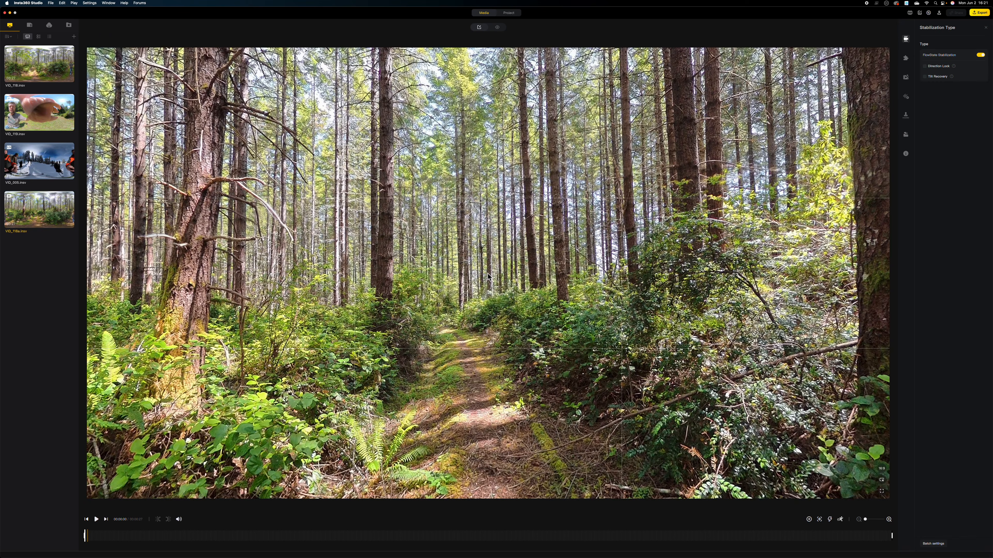
scroll(487, 274, down, 2)
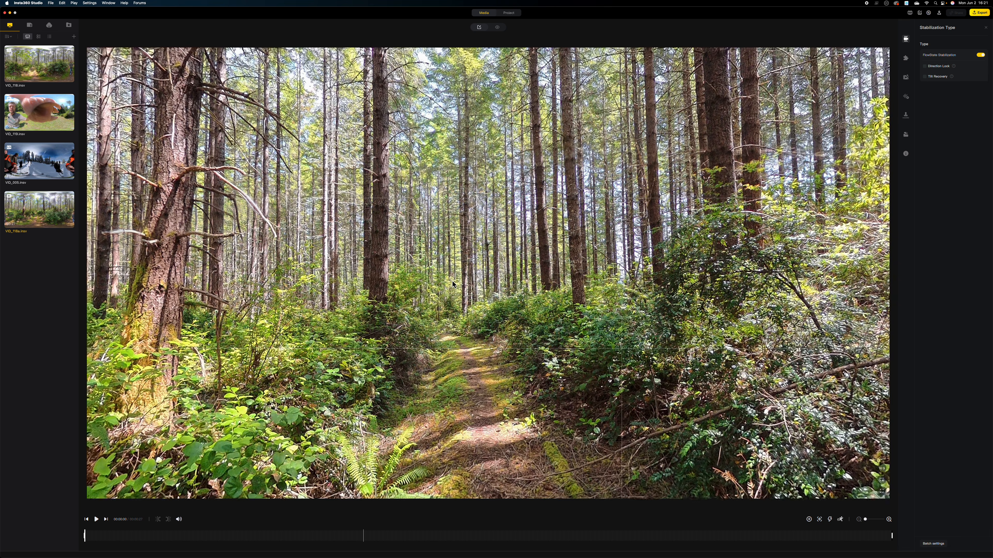
- Rotate the 360 view of the clip, and play and pause it
drag(452, 281, 548, 296)
click(97, 520)
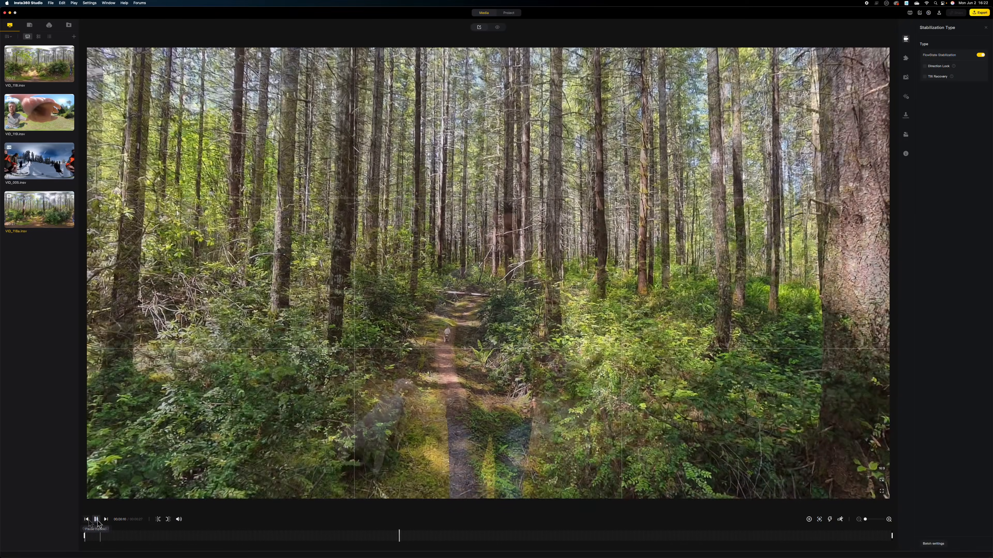
click(96, 519)
- Return to the start of the clip and trim a short section off its beginning
click(86, 519)
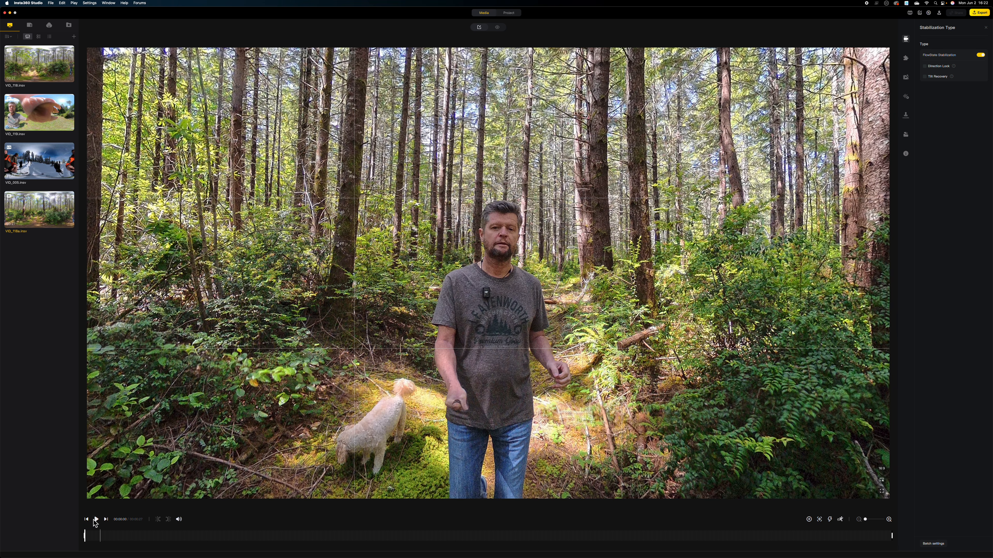
drag(90, 536, 125, 540)
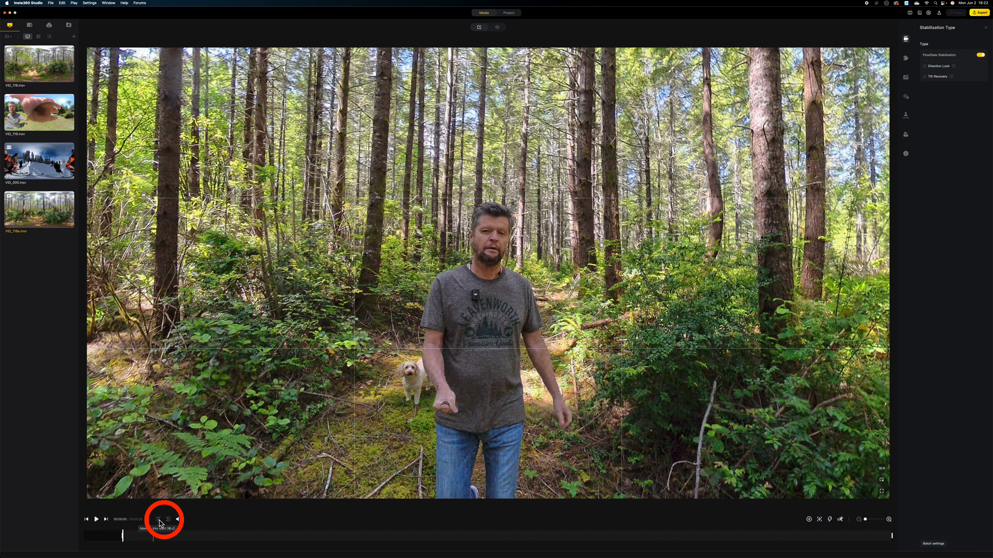
click(123, 538)
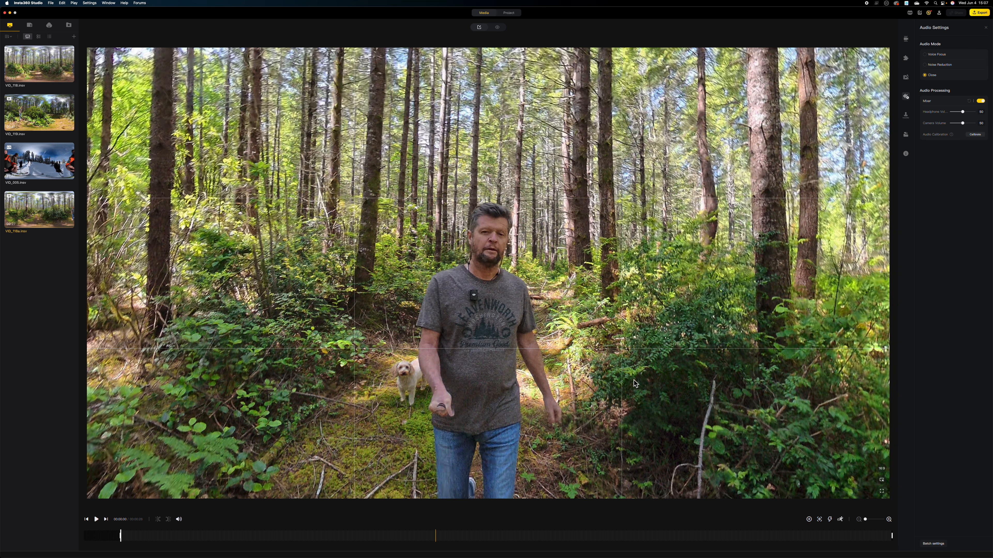
- Try the 1:1 and 9:16 aspect ratios on the preview, and set it back to 16:9
click(881, 470)
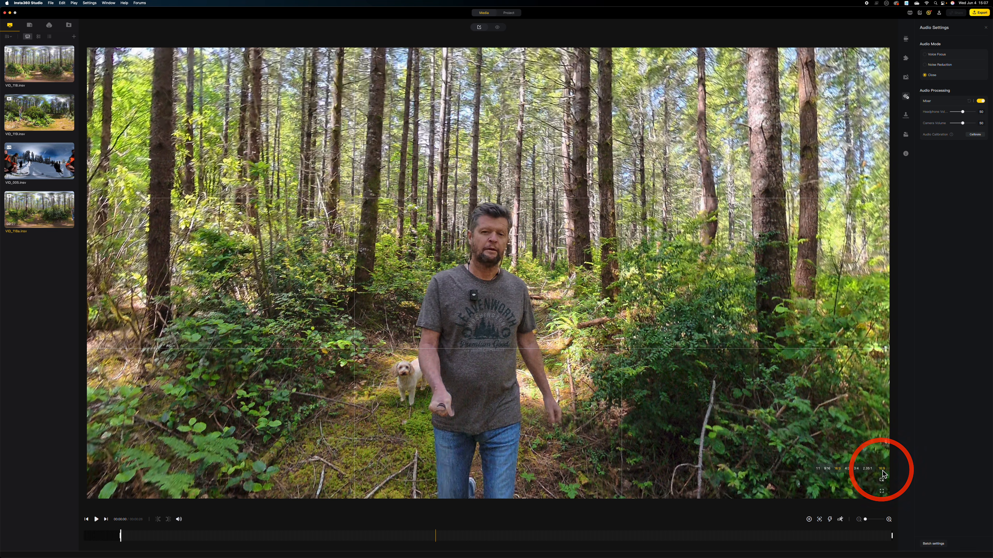
click(817, 469)
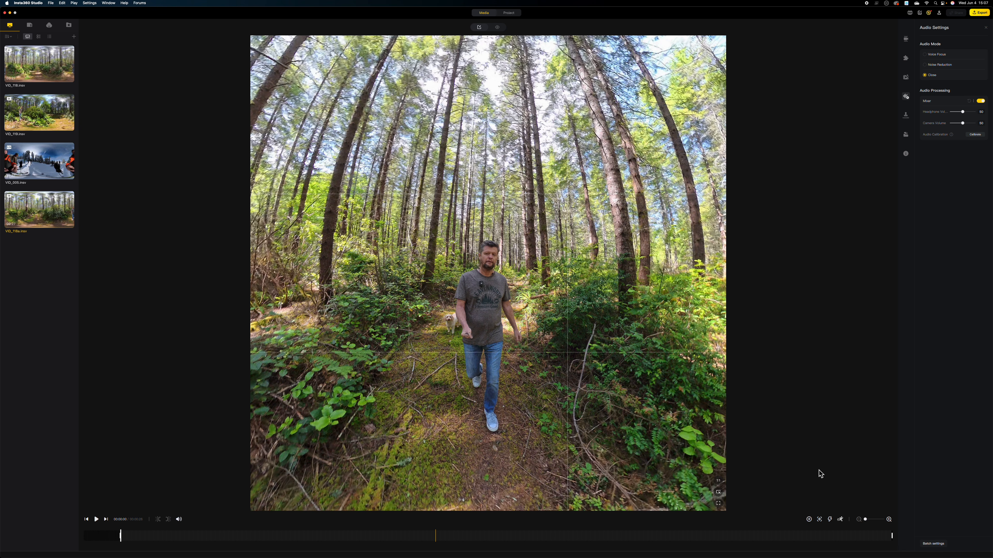
click(717, 481)
click(663, 481)
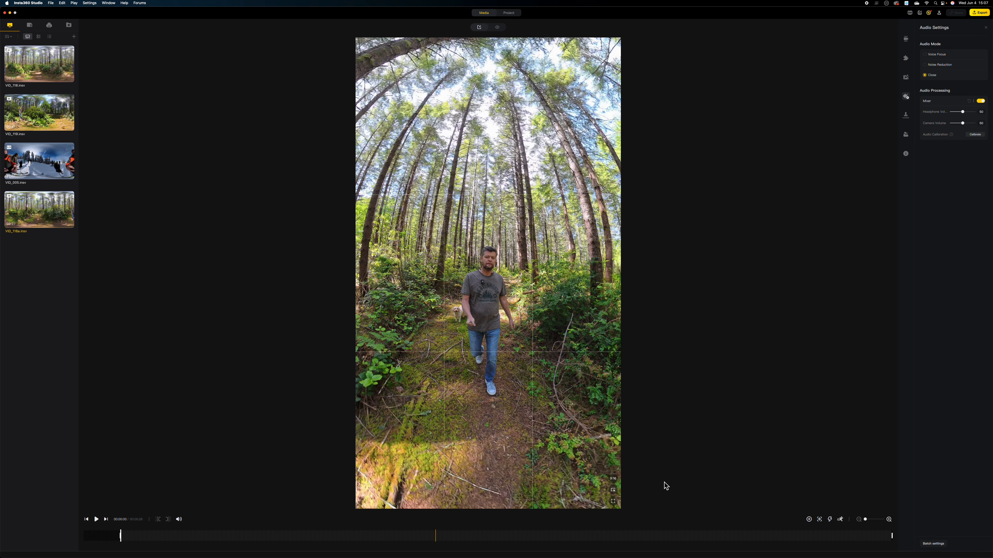
click(615, 480)
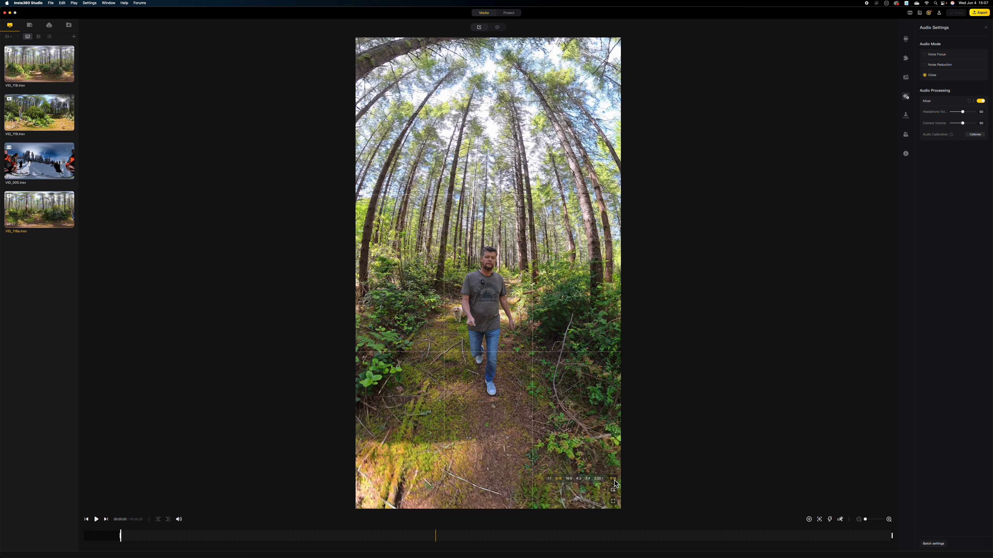
click(568, 479)
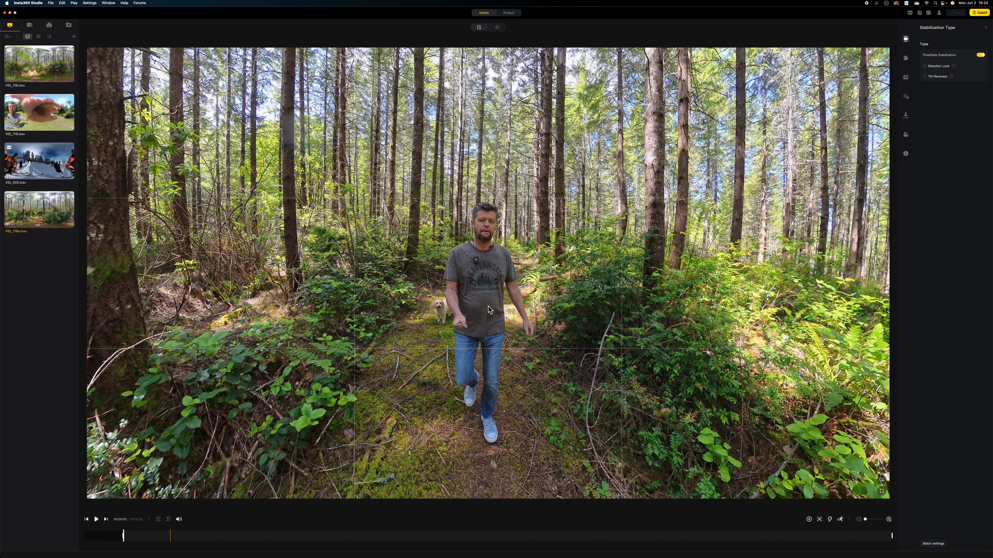
- Add a keyframe at the trimmed start of the clip and tilt its view slightly upward
click(808, 521)
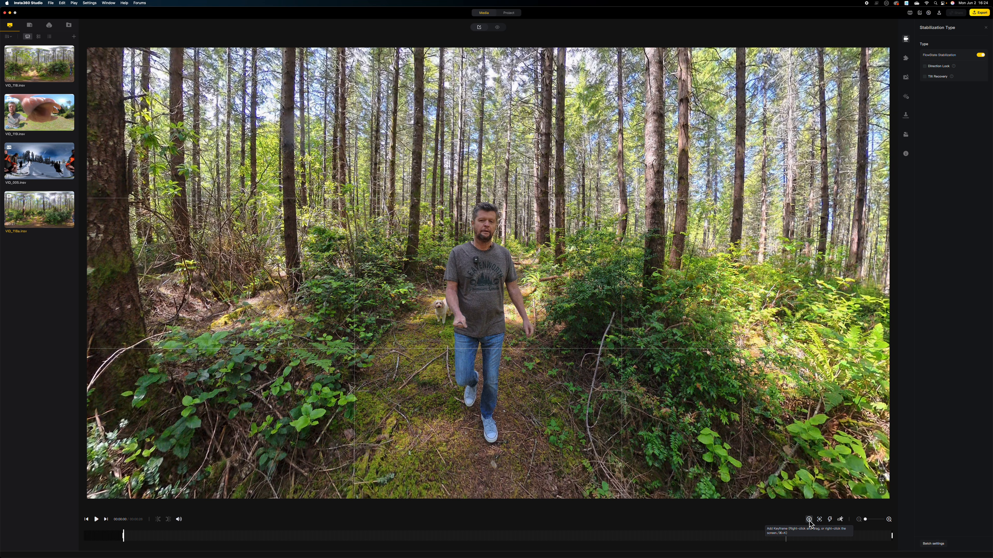
click(809, 522)
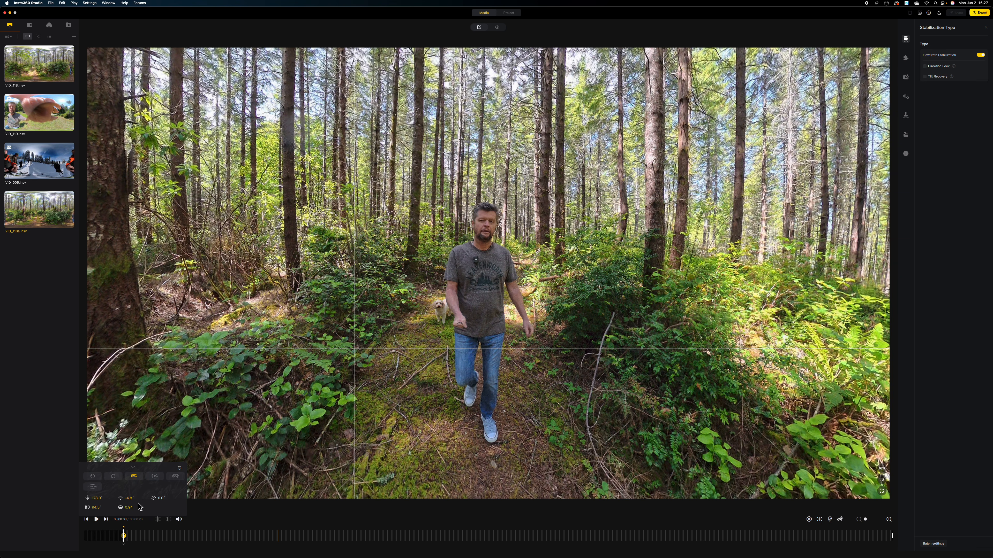
drag(479, 313, 479, 315)
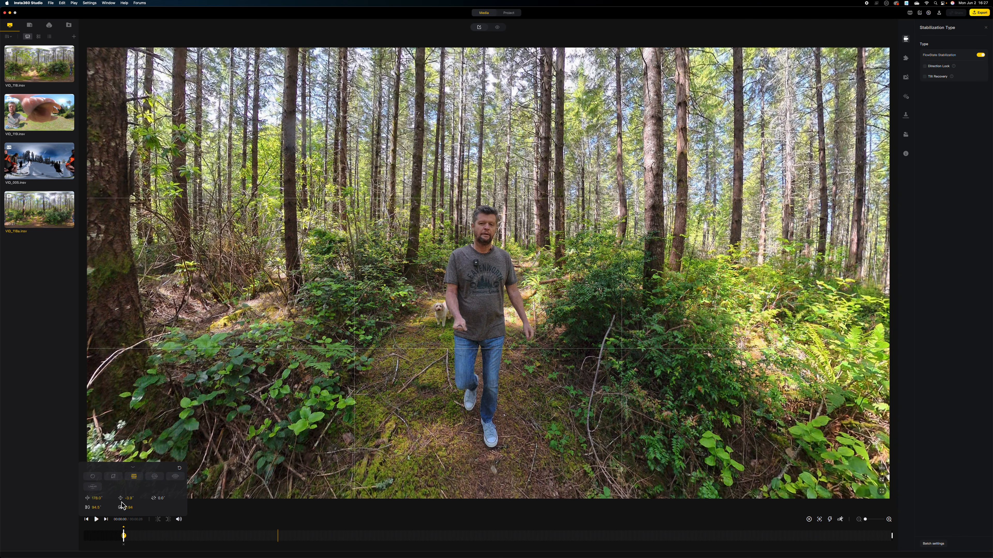
- Set the keyframe's pan angle to 180°, and adjust it freehand to shift the view sideways
click(97, 501)
double_click(99, 501)
text(180)
key(Return)
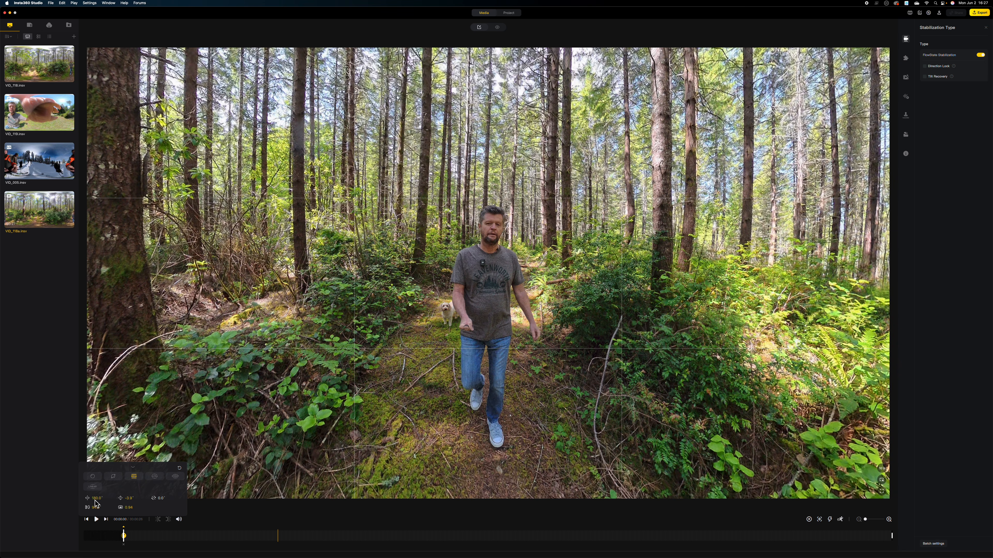
drag(96, 500, 97, 511)
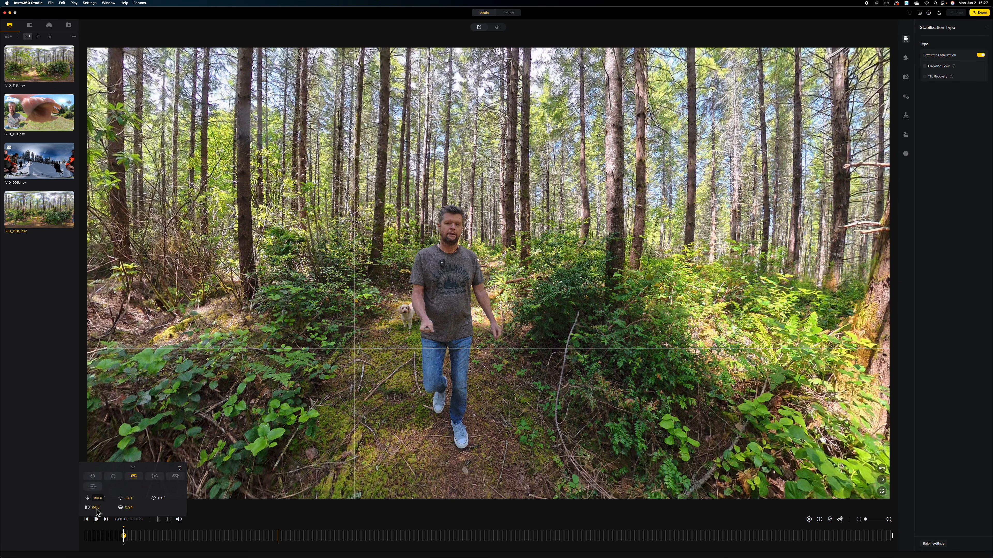
- Widen the keyframe's view by zooming out, and set its field of view to 100°
click(463, 316)
scroll(462, 315, up, 1)
scroll(463, 316, down, 6)
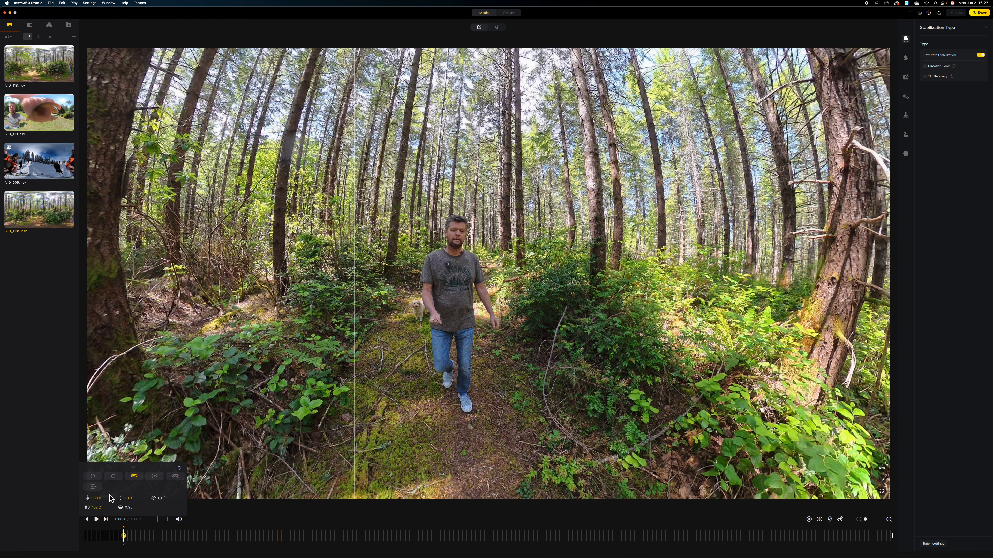
click(95, 509)
text(8.)
text(0)
key(Return)
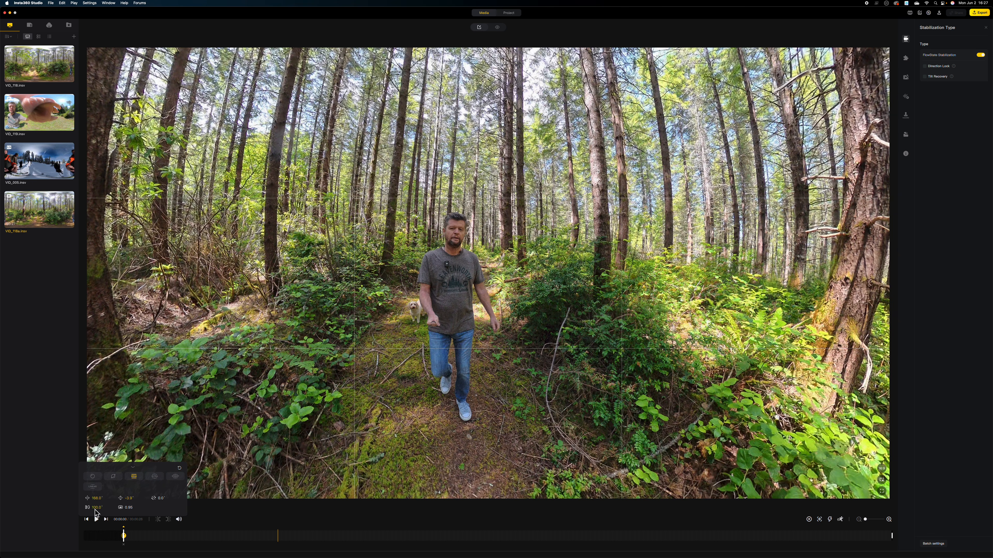
- Try the UltraWide and Dewarp view presets on the keyframe, apply Linear, and reframe the view to centre the man
click(155, 477)
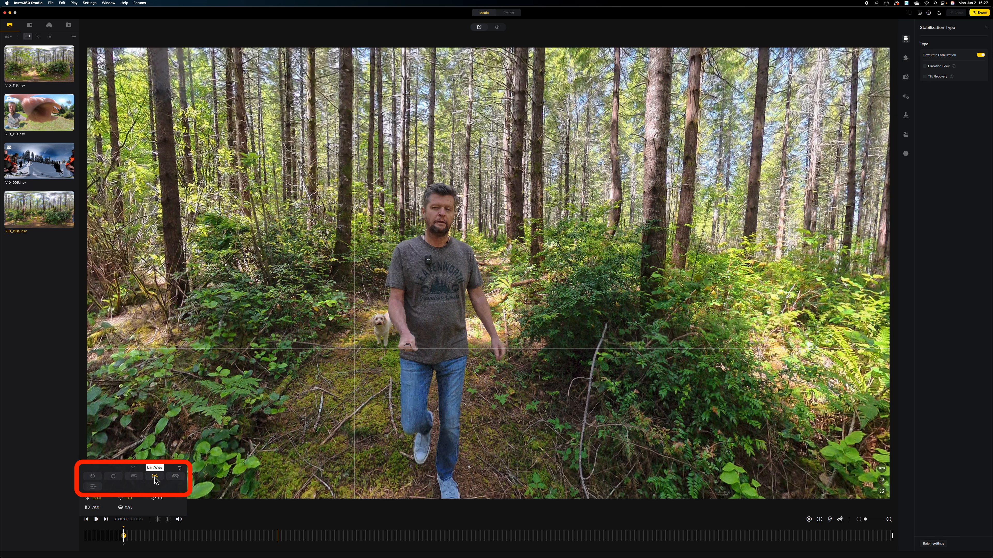
click(175, 478)
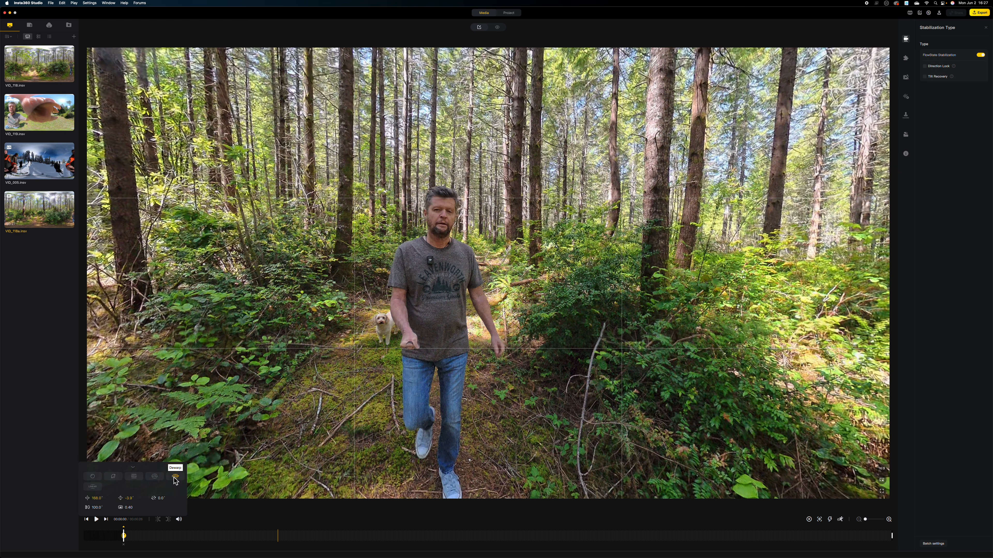
click(92, 487)
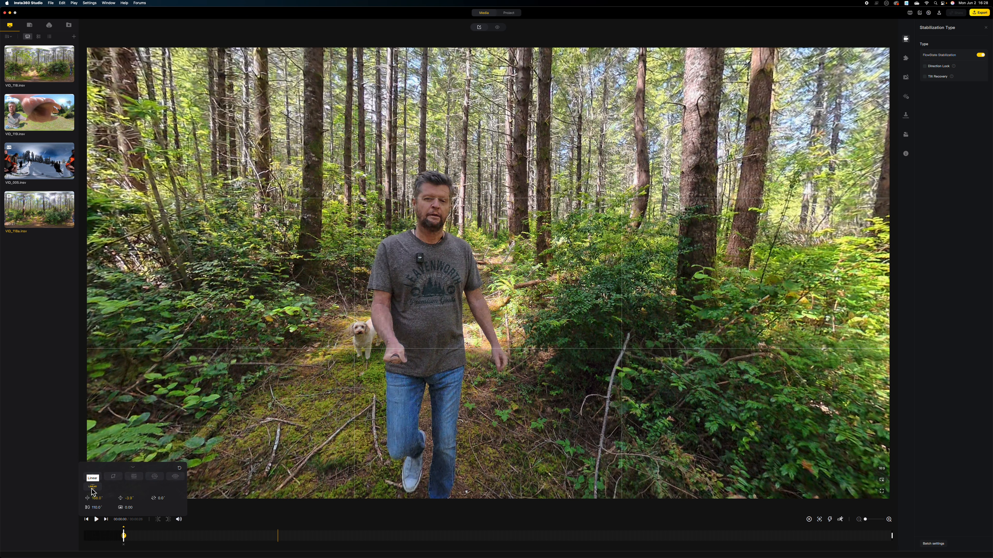
drag(461, 318, 509, 337)
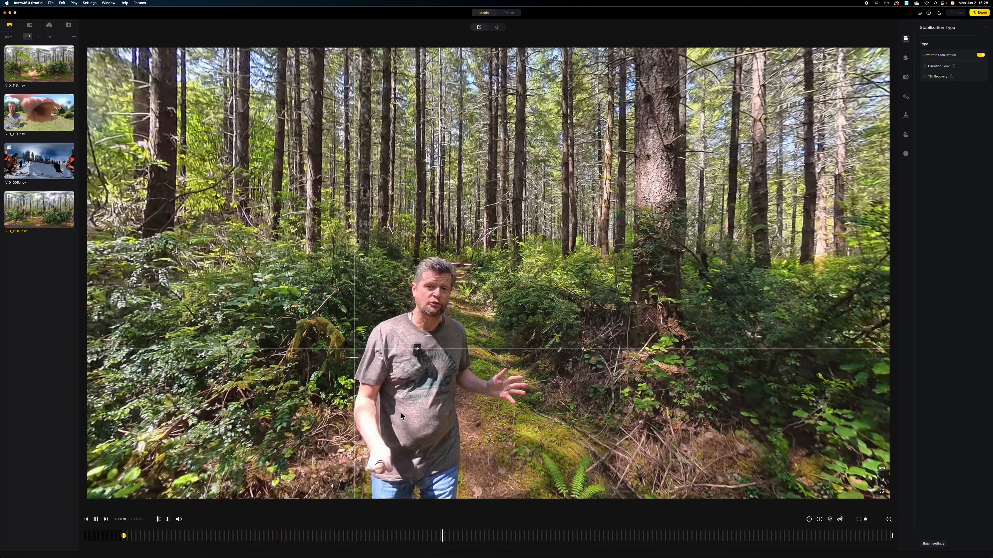
- Pause playback and add a second keyframe at about 7 seconds, with the view tilted down onto the man
key(space)
drag(454, 537, 350, 525)
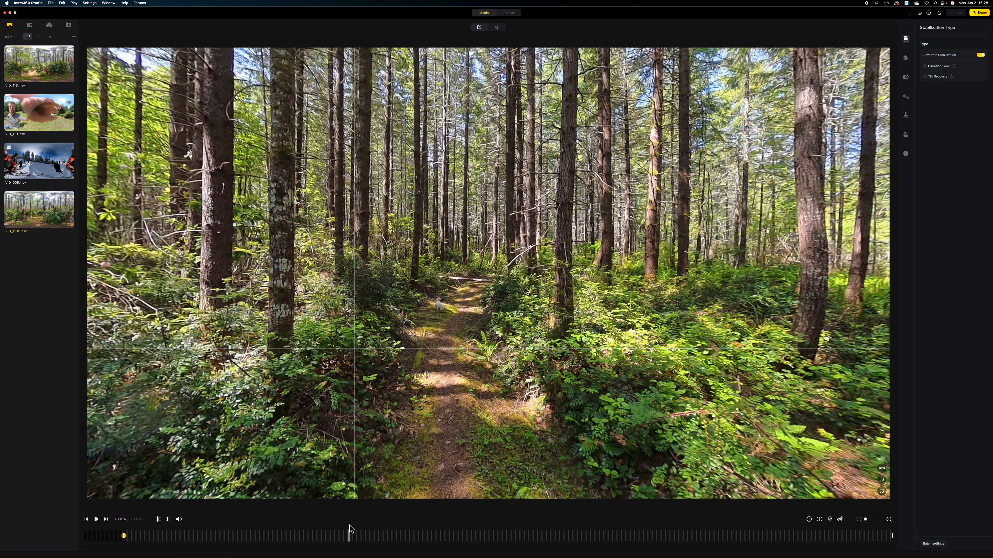
drag(509, 445, 522, 174)
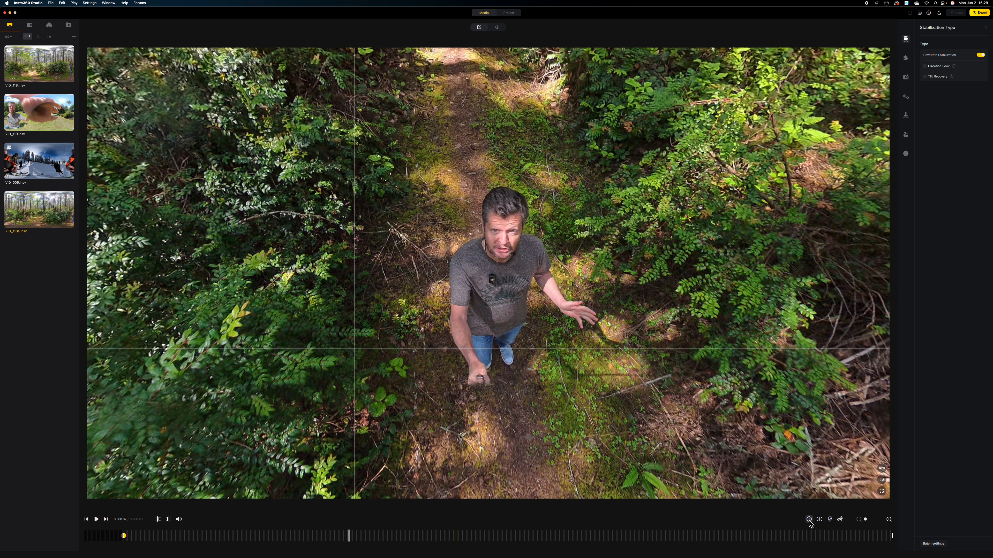
right_click(493, 274)
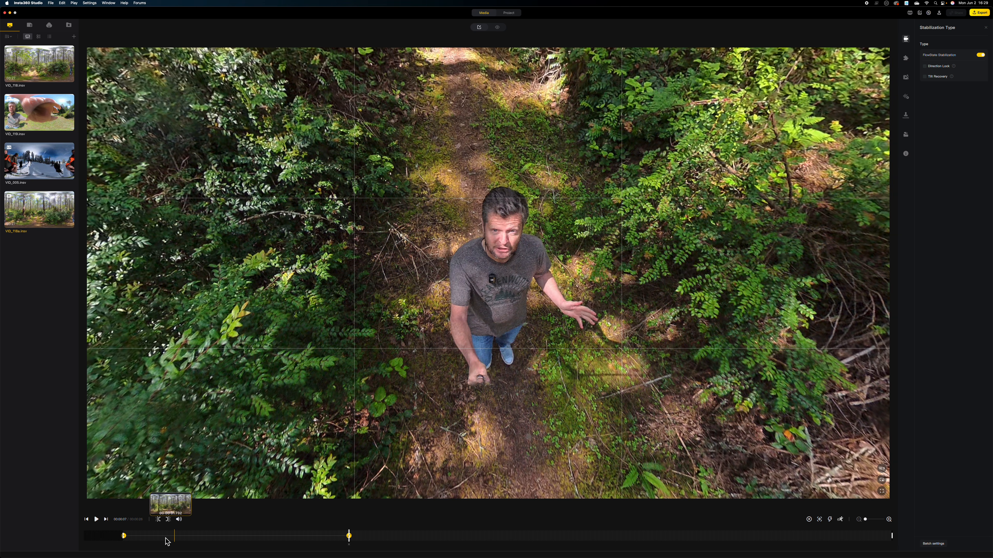
- Inspect the view settings of both keyframes, and play the clip from its trimmed start past the second keyframe
click(125, 536)
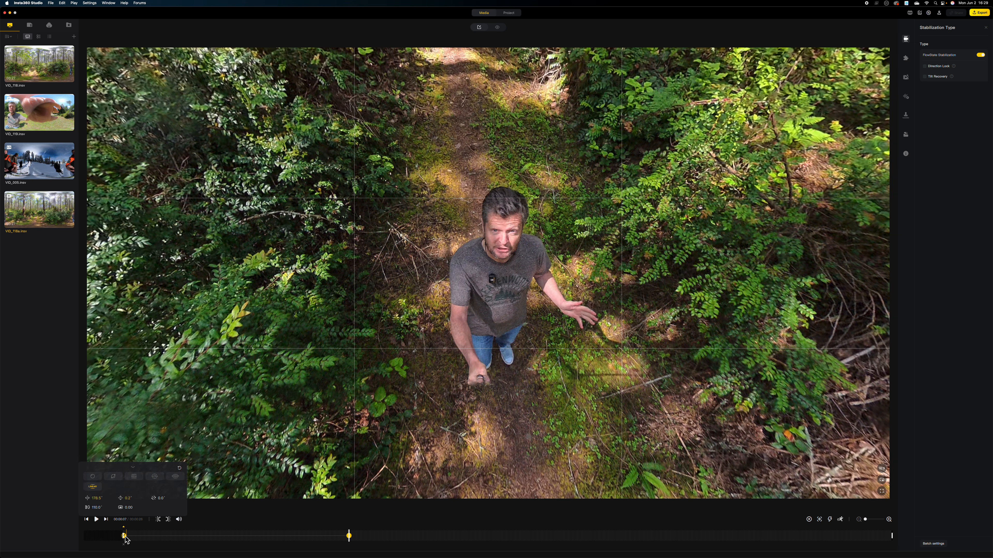
click(349, 536)
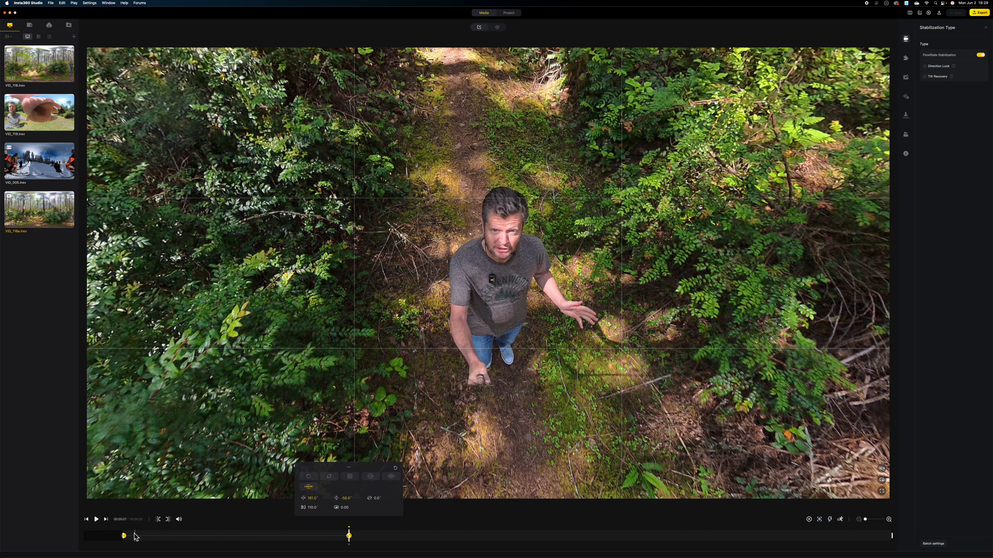
click(86, 519)
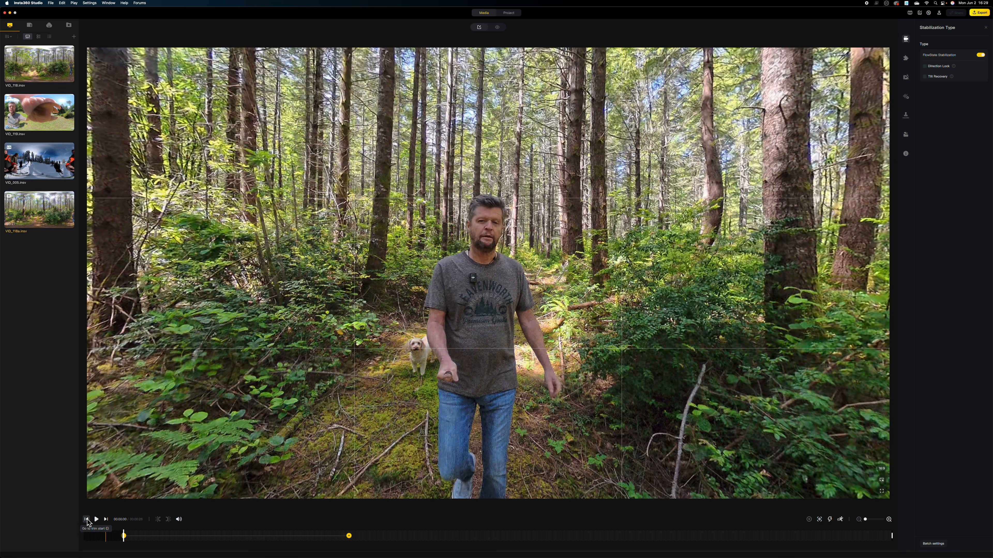
click(96, 519)
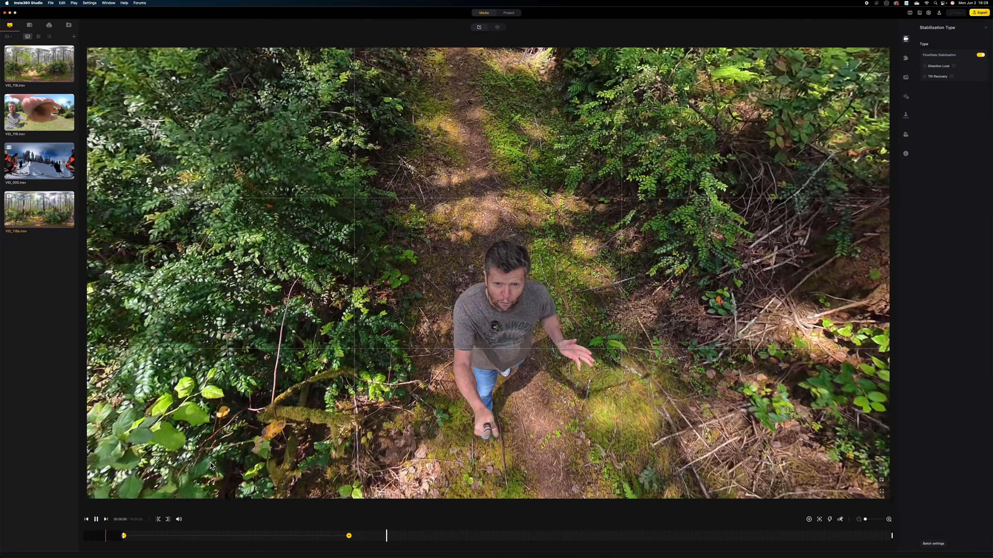
key(space)
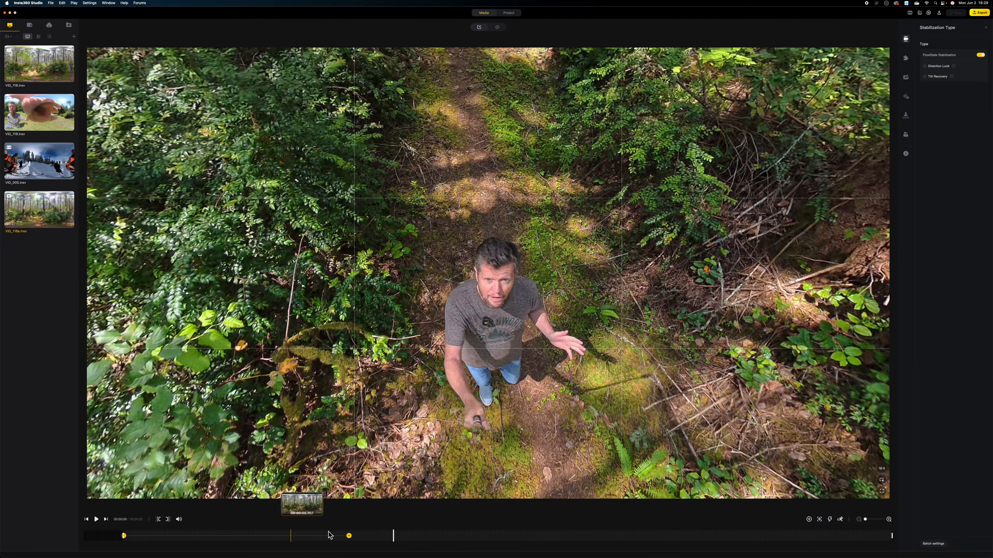
- Move the playhead back between the two keyframes and try to level the view onto the man
drag(394, 535, 298, 531)
drag(491, 251, 494, 420)
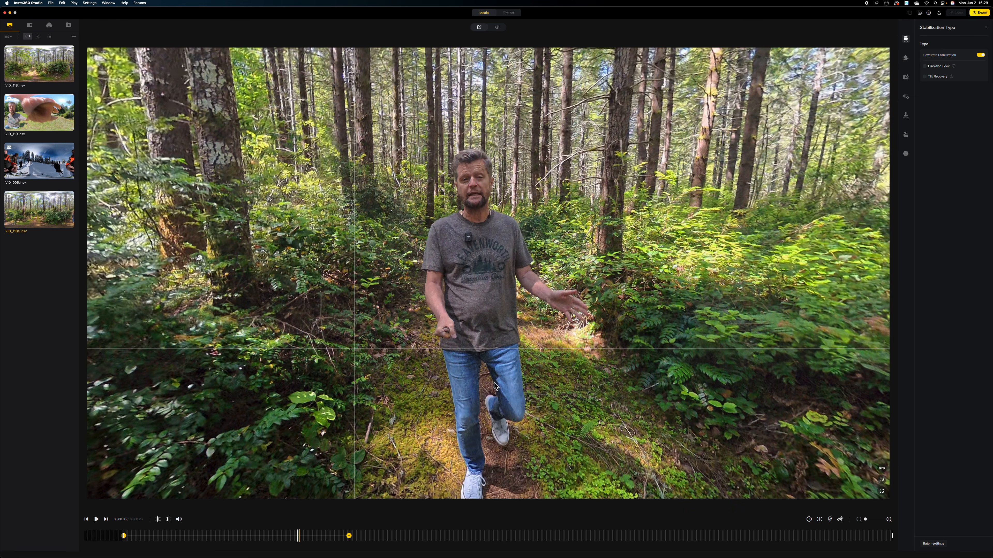
drag(502, 317, 502, 323)
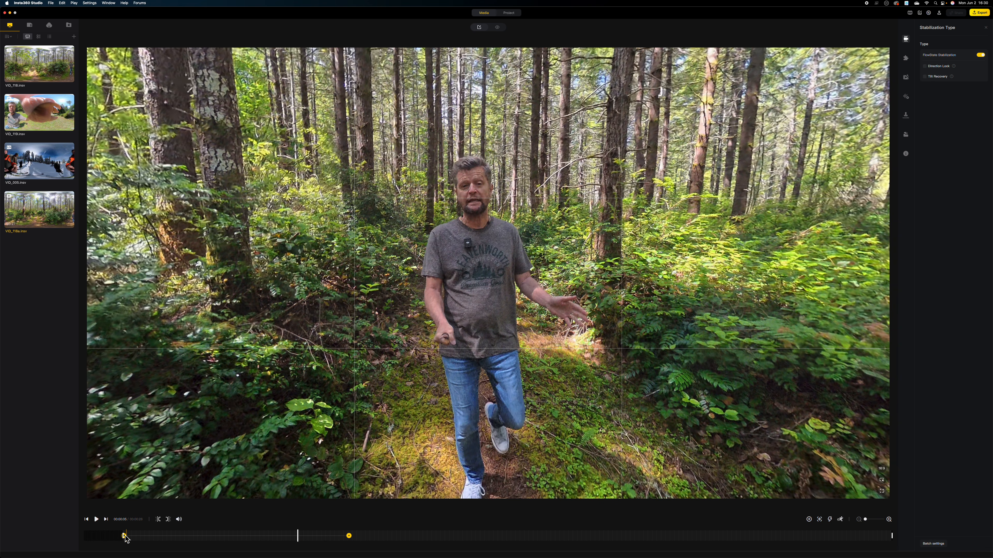
- Copy the first keyframe and paste it at a point shortly before the tilted-down keyframe
click(125, 536)
click(124, 536)
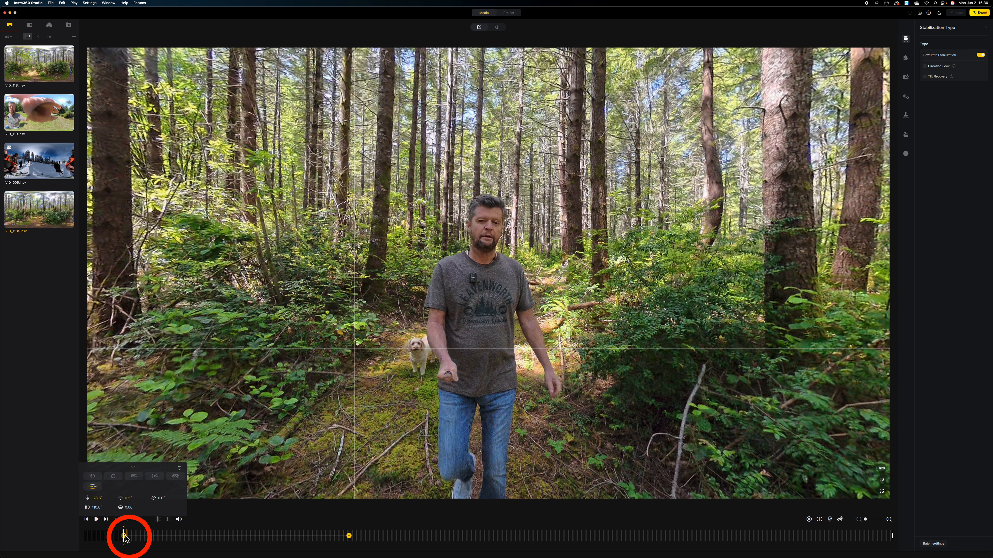
right_click(126, 536)
click(131, 539)
click(297, 537)
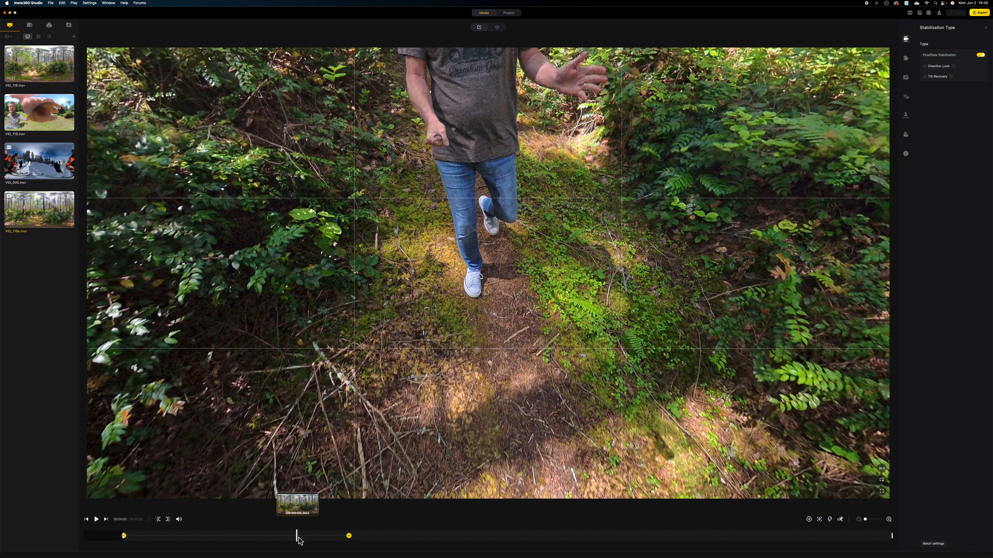
key(super+v)
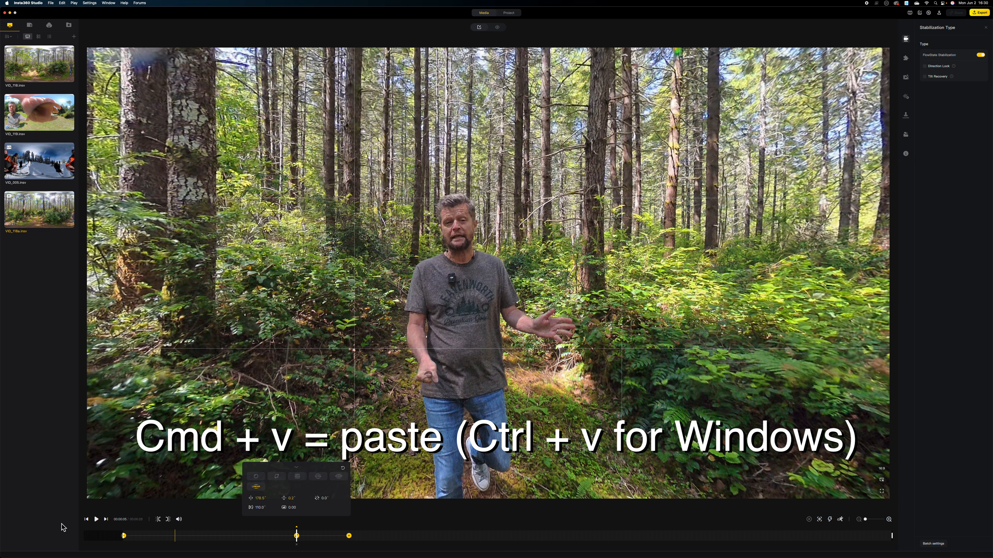
- Play the clip from its trimmed start past the last keyframe and pause
click(87, 519)
click(96, 519)
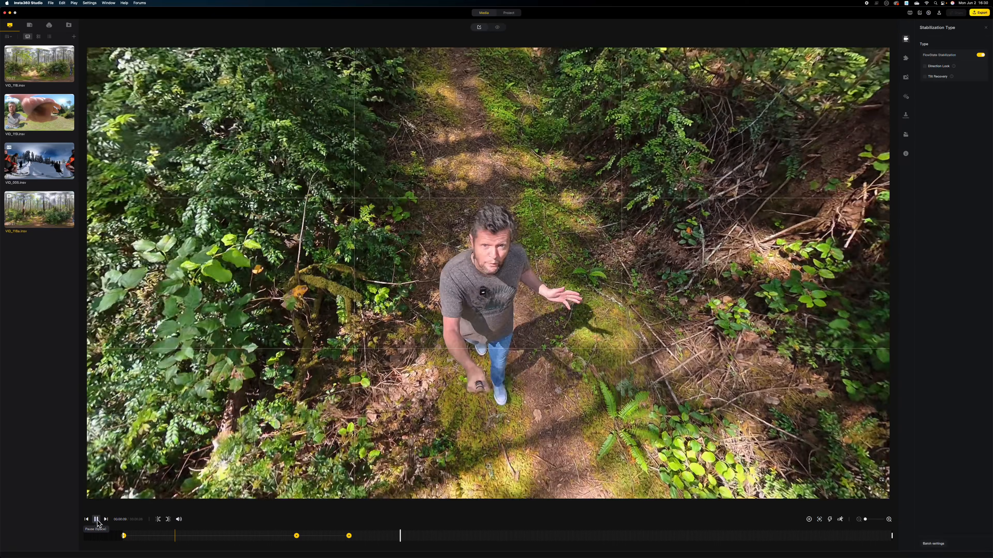
click(97, 521)
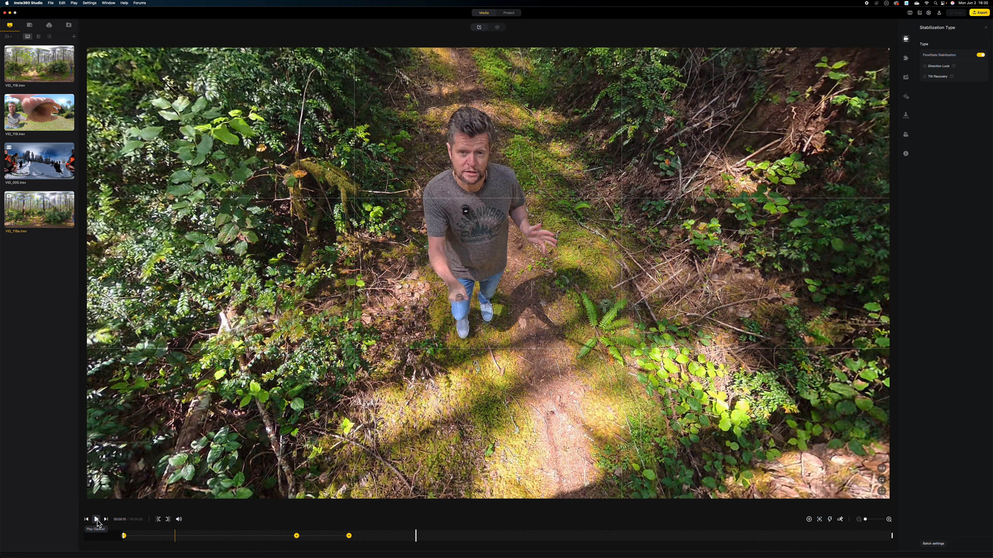
- Apply the tiny planet view preset to the last keyframe, and play the transition from before the middle keyframe
click(349, 536)
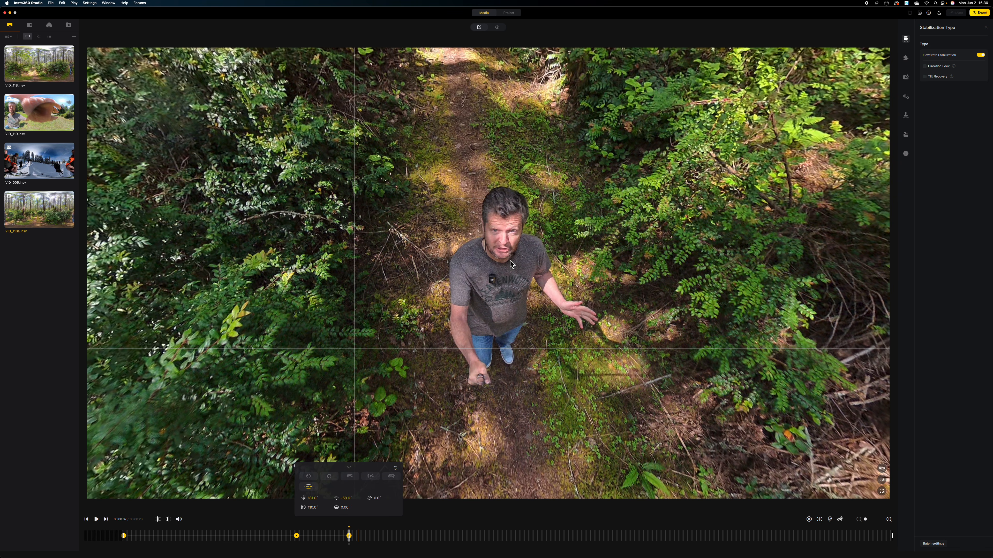
click(330, 478)
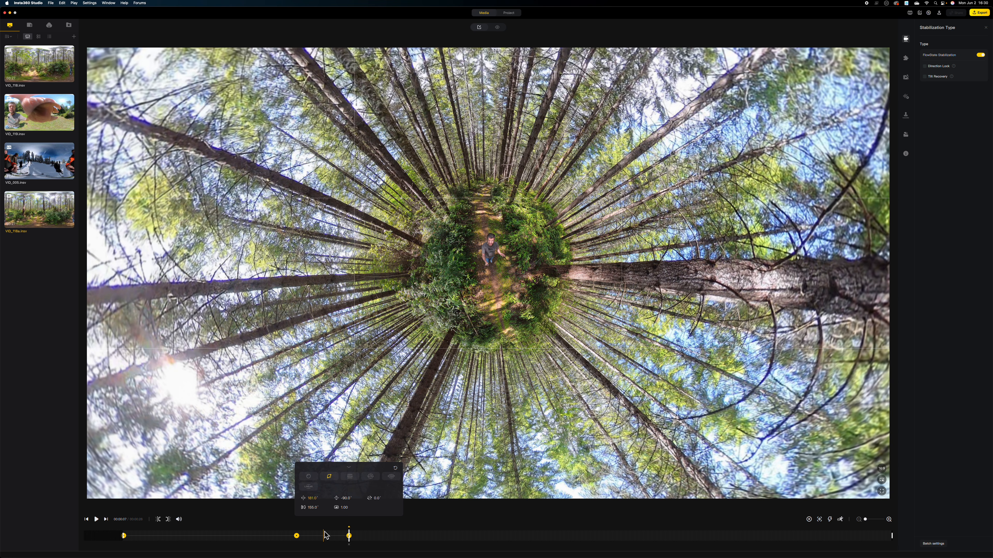
click(284, 536)
key(space)
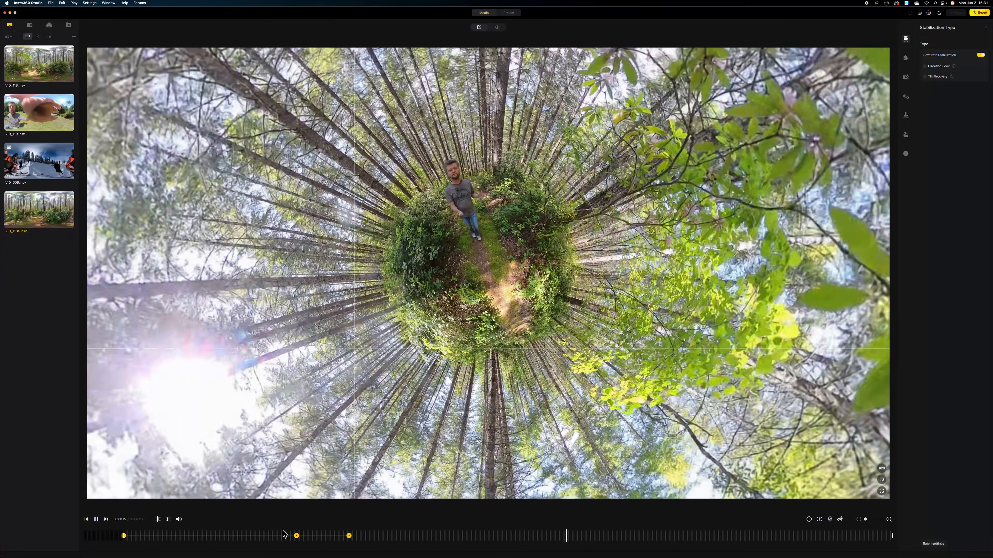
key(space)
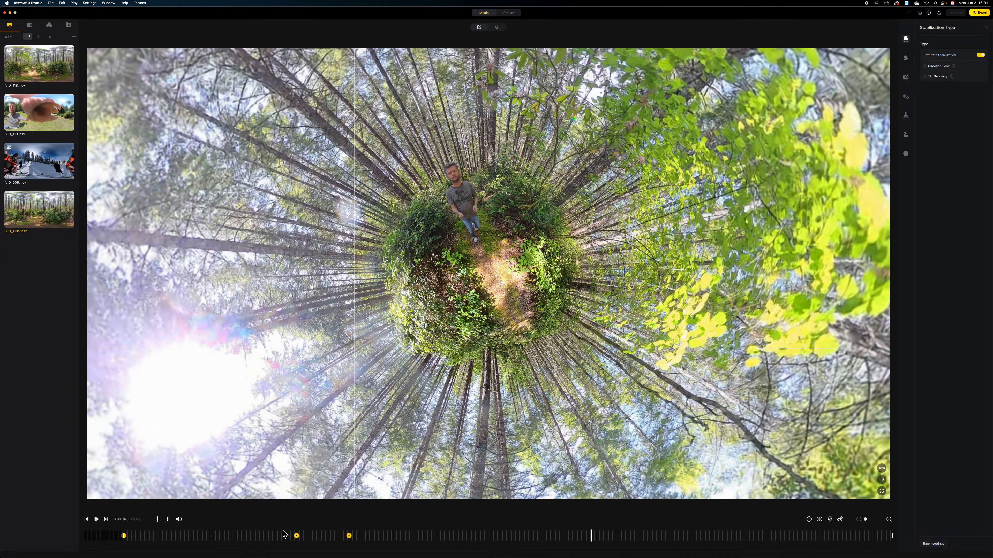
- Copy the tiny planet keyframe and paste it shortly after the original to hold the view
click(349, 537)
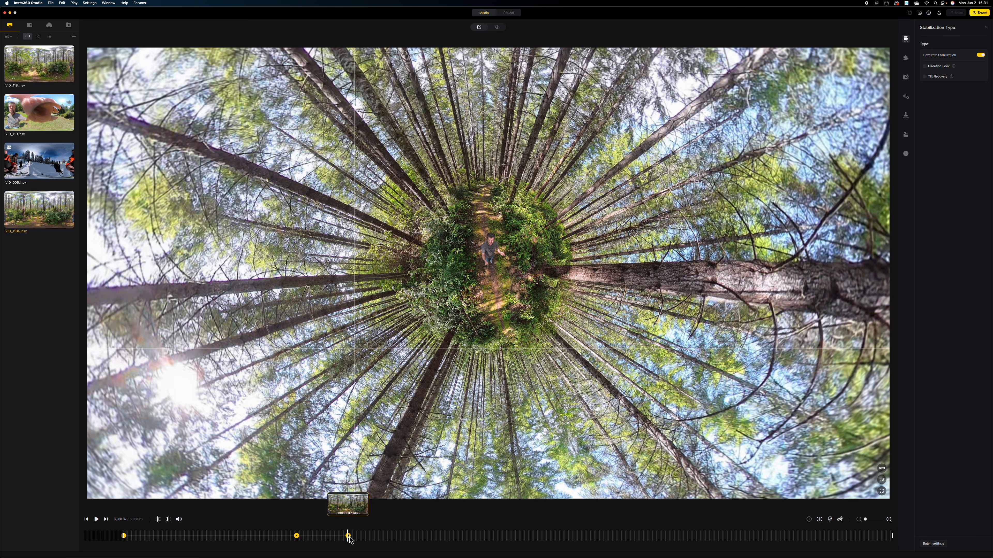
click(349, 536)
right_click(349, 539)
click(354, 539)
click(374, 538)
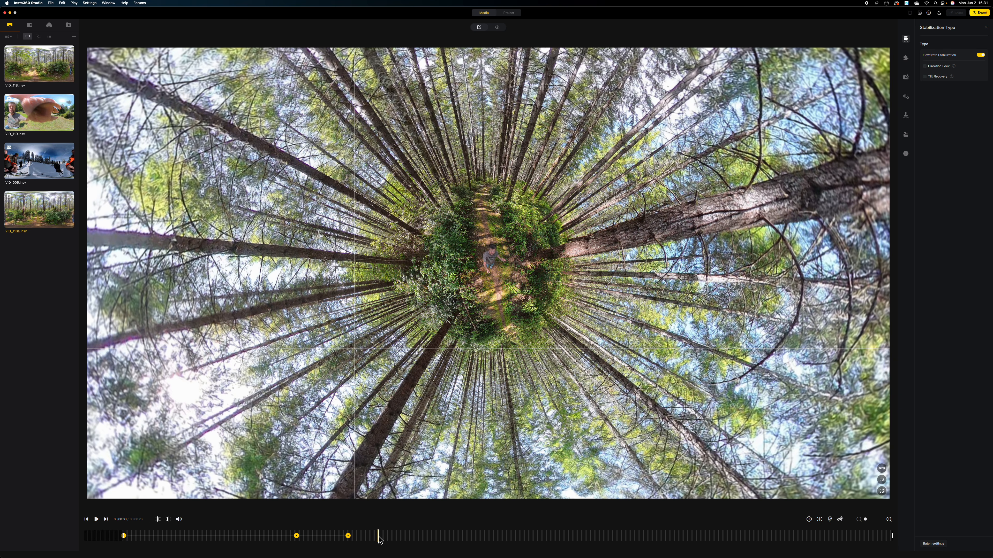
click(378, 536)
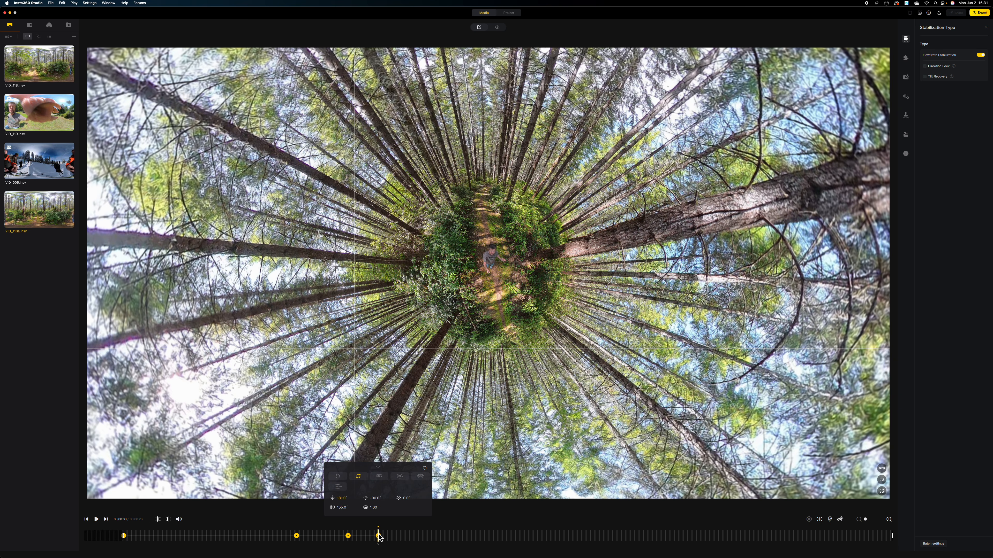
- Add a keyframe after the tiny planet pair with the view zoomed in and levelled on the man, and play the result
drag(379, 535, 476, 535)
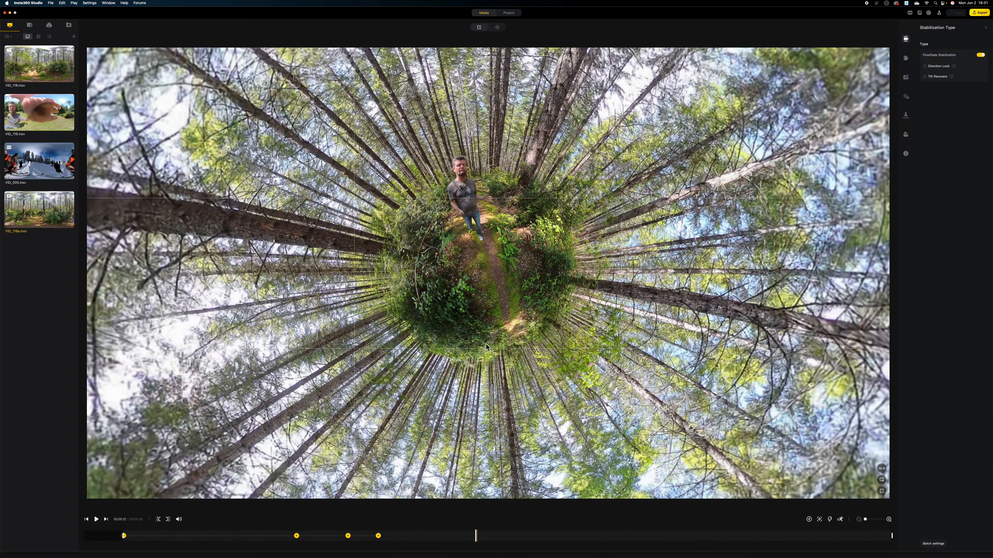
scroll(475, 256, up, 5)
drag(475, 257, 508, 404)
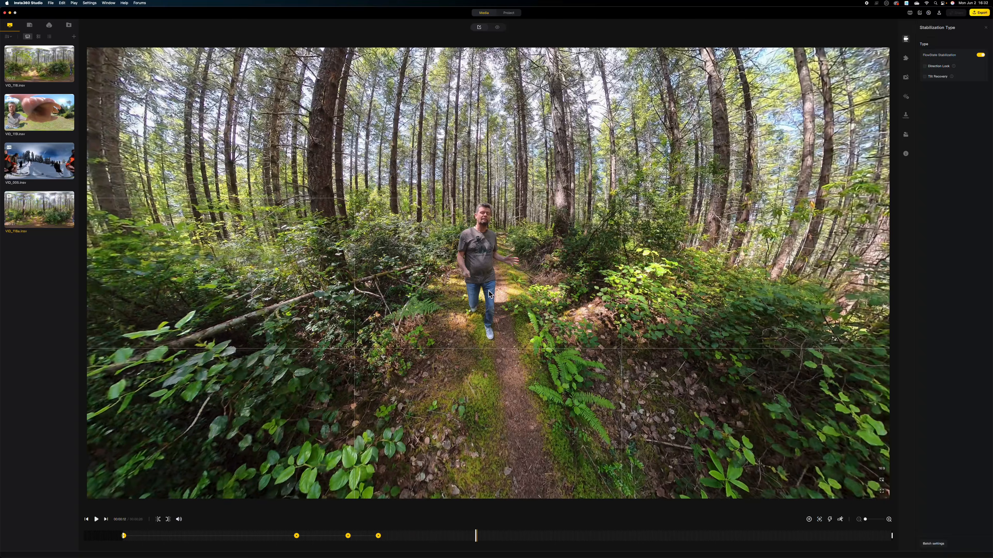
scroll(491, 291, up, 6)
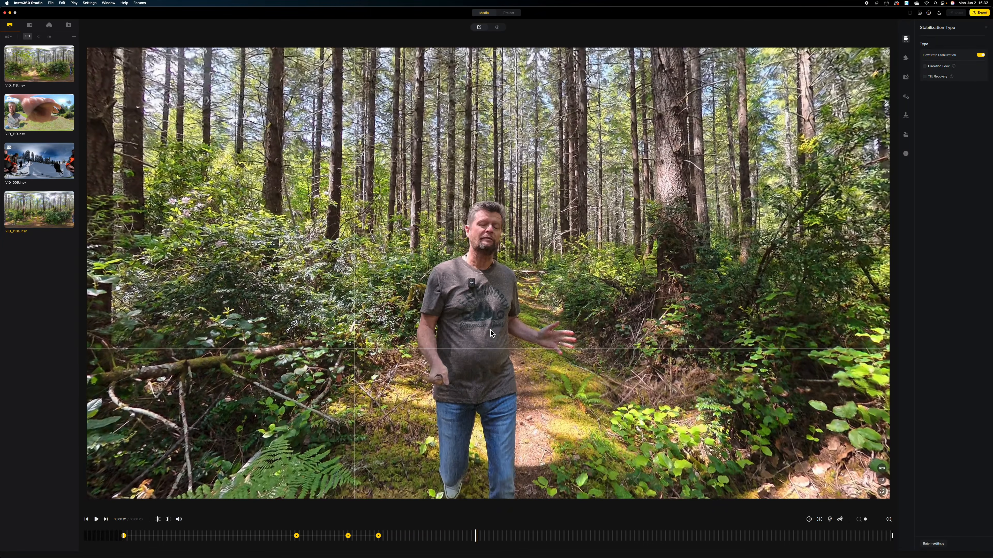
drag(492, 333, 489, 323)
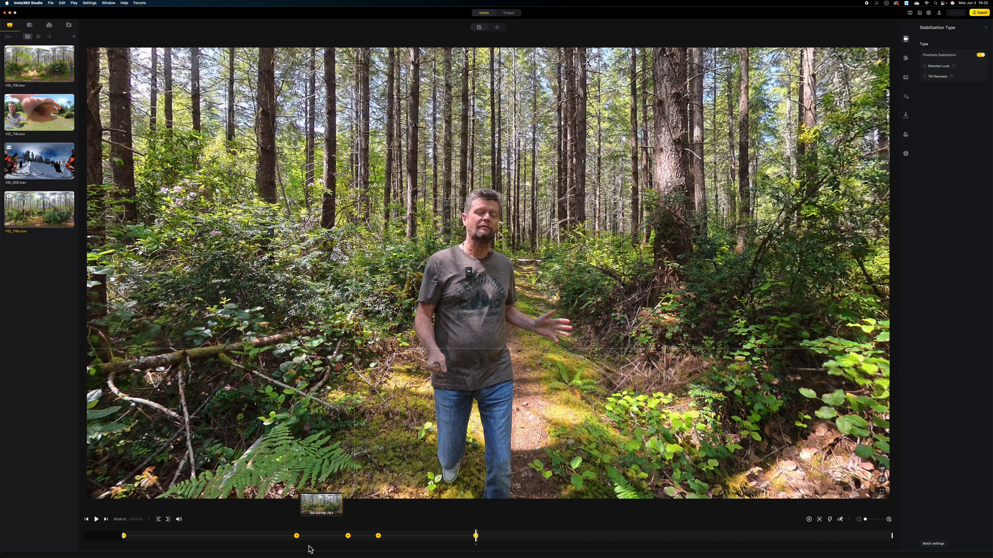
click(286, 535)
key(space)
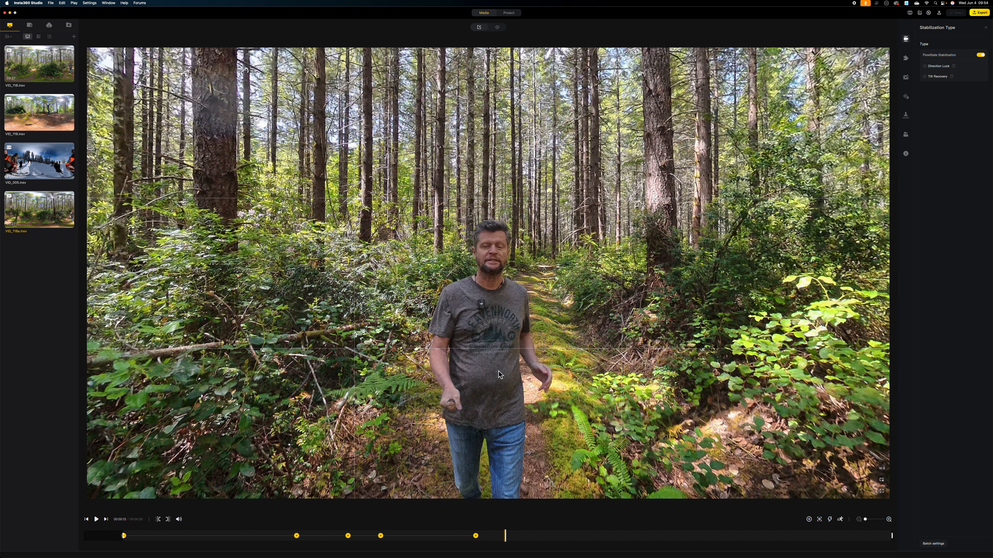
- Add four more keyframes after the last one, moving ahead in small intervals and adjusting the tilt and zoom on the man
key(k)
drag(505, 536, 517, 536)
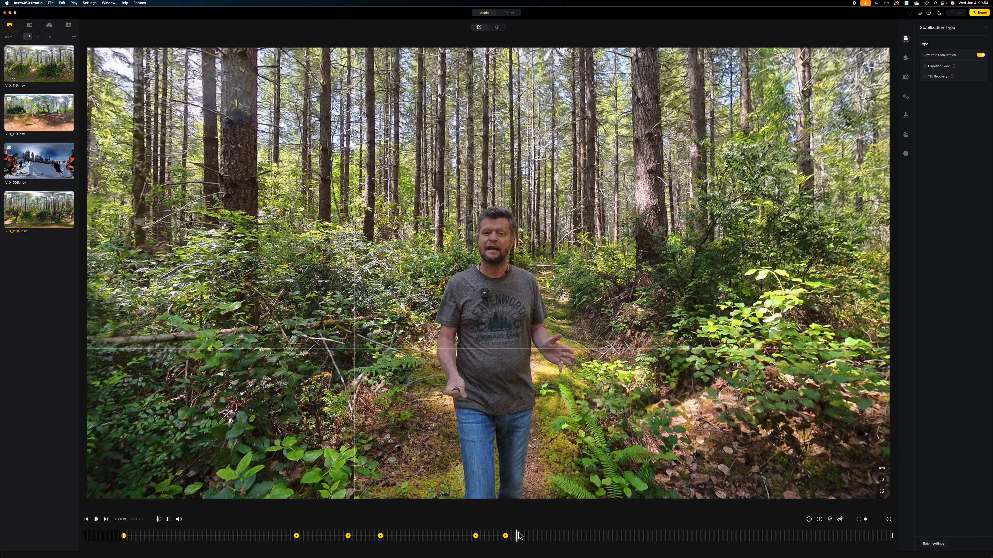
drag(511, 378, 508, 366)
click(539, 535)
scroll(521, 378, down, 5)
click(554, 536)
scroll(504, 353, up, 2)
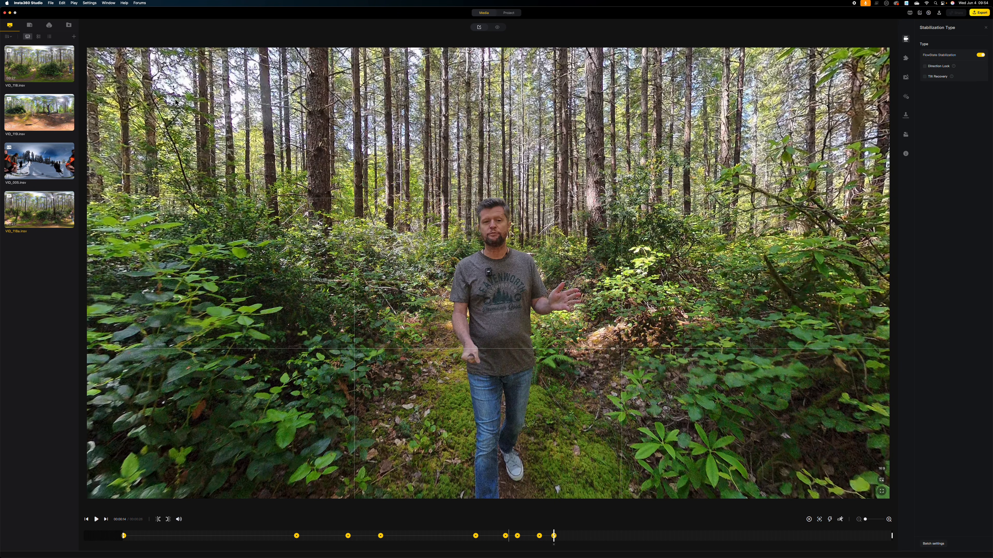
- Undo the latest keyframe edits
click(62, 3)
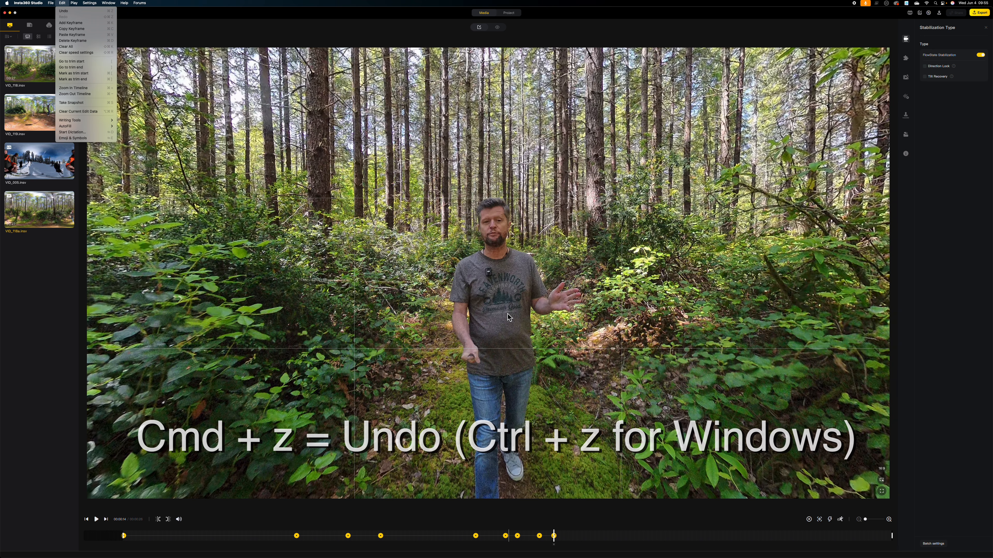
key(super+z)
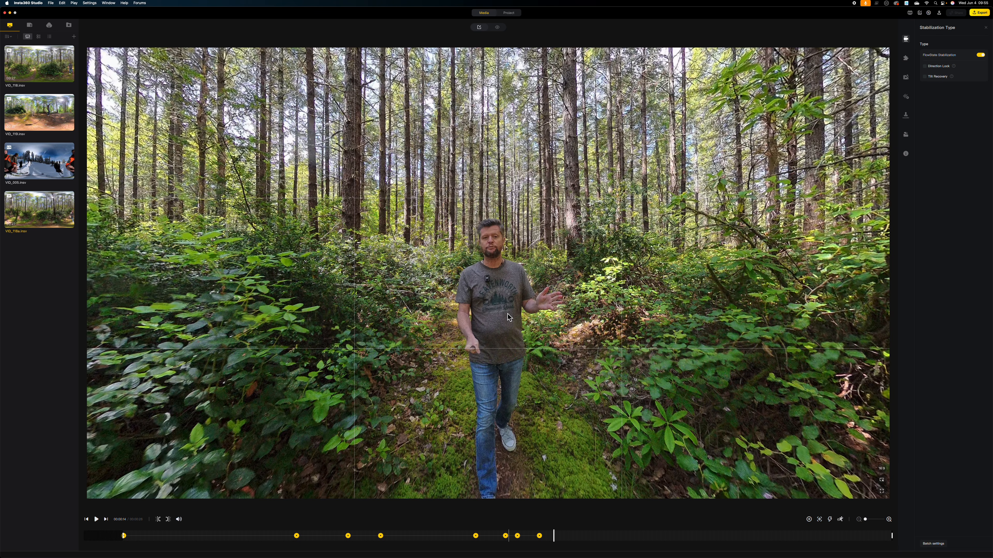
key(super+z)
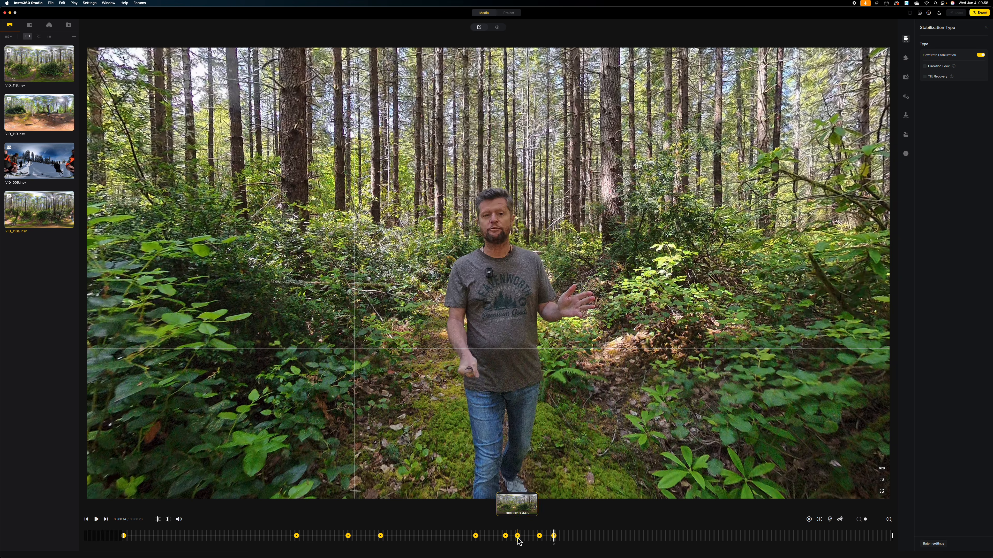
- Delete the second of the four most recently added keyframes and move the playhead away from it
click(518, 536)
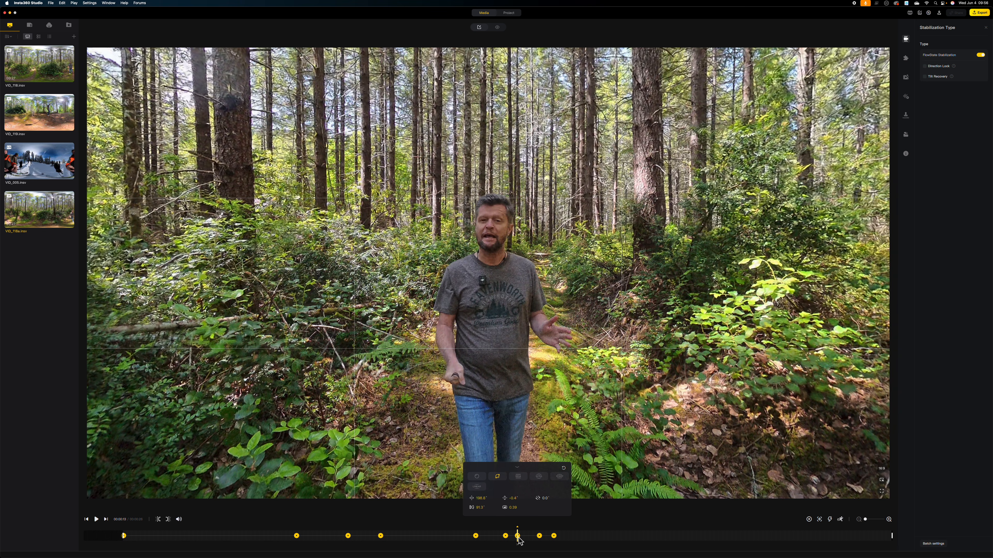
right_click(518, 538)
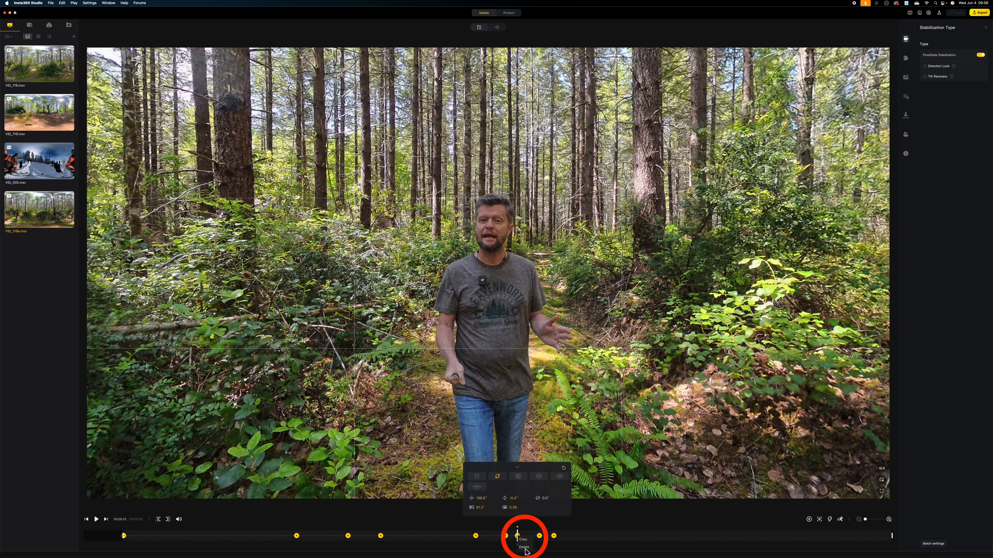
click(524, 548)
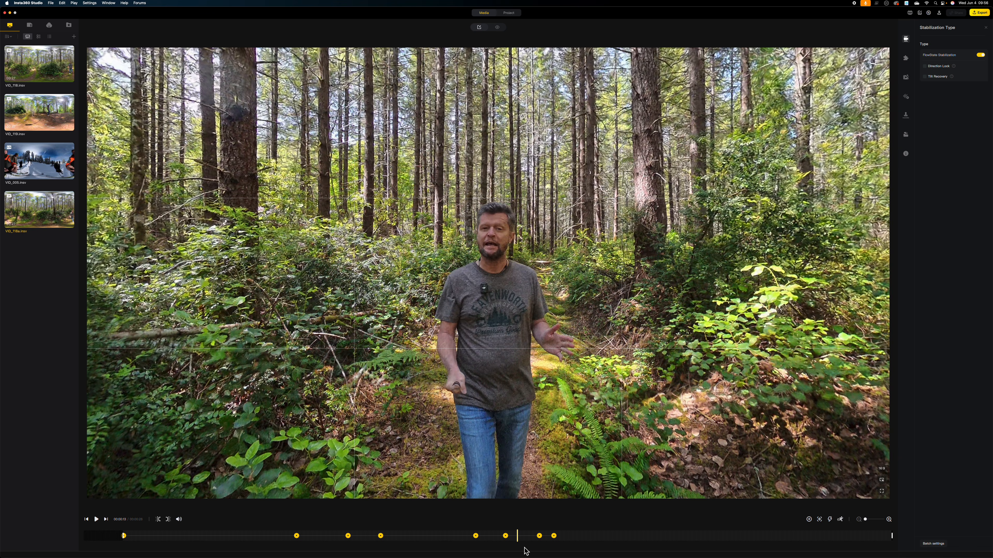
click(496, 536)
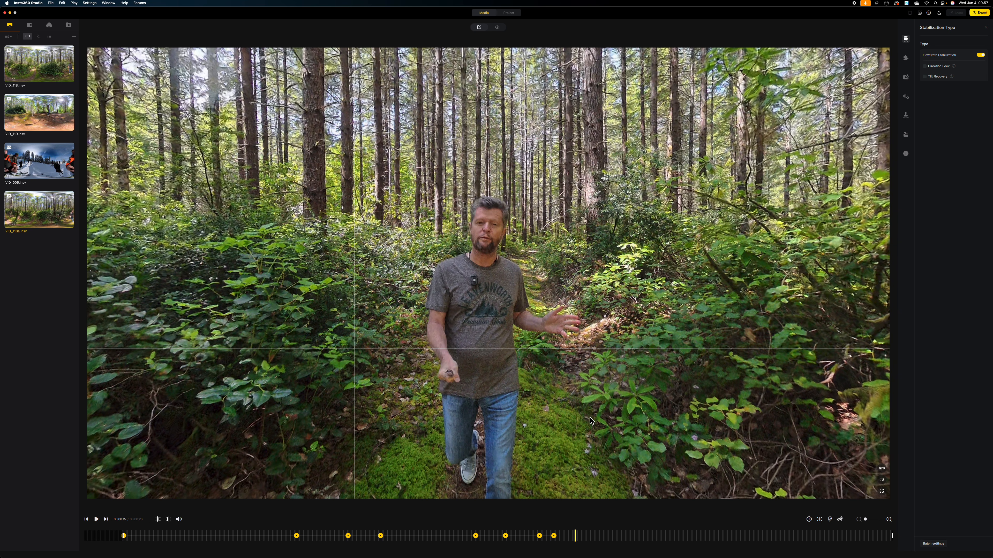
- Shift the second tiny planet keyframe slightly later on the timeline, and place the playhead between the two tiny planet keyframes
click(380, 536)
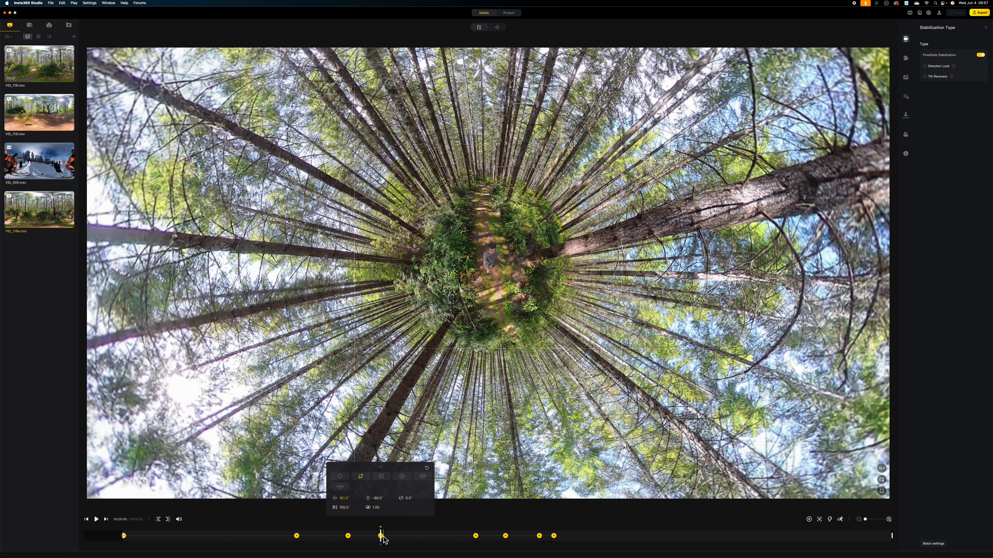
mouse_move(383, 539)
mouse_down()
mouse_move(374, 539)
mouse_move(384, 539)
mouse_up()
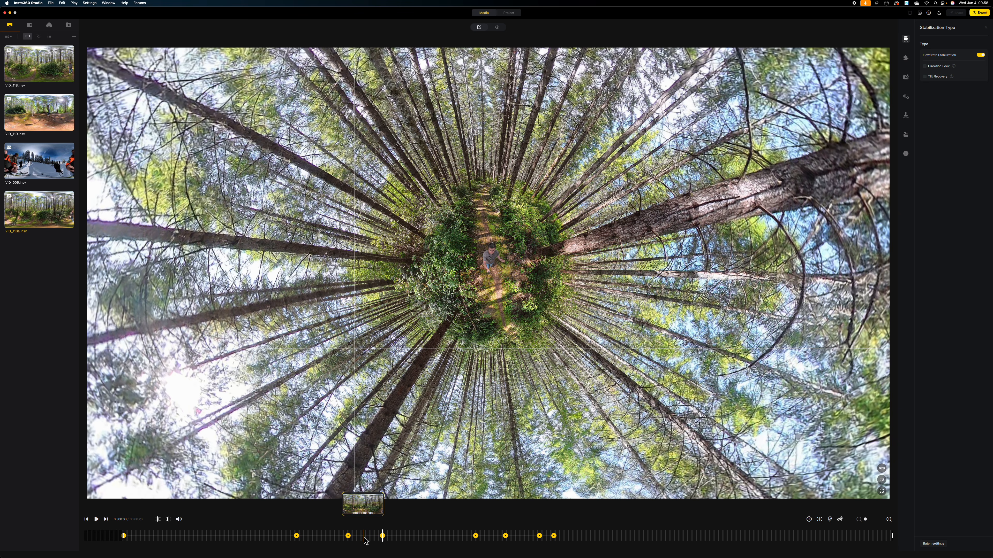
click(365, 538)
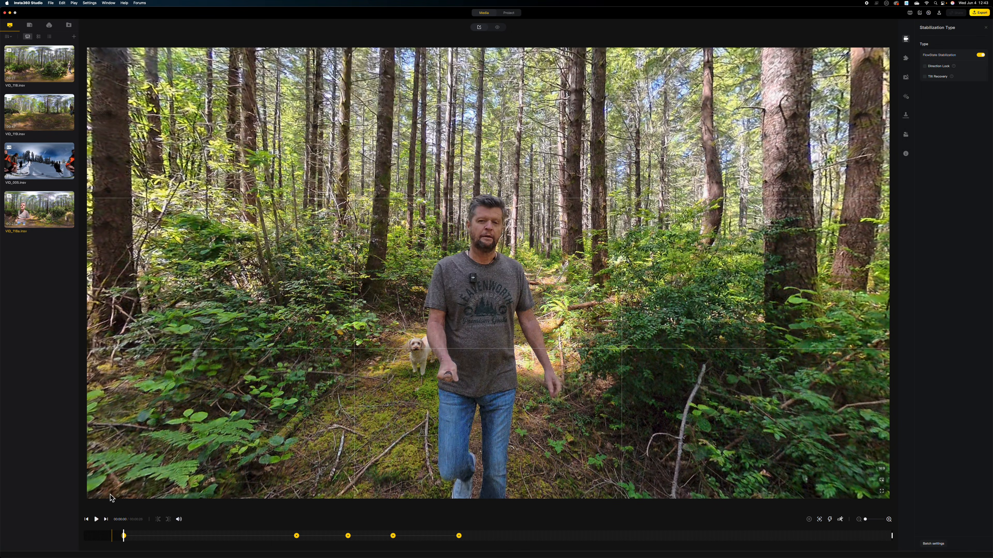
- Play the whole keyframed sequence from the trimmed start, pausing beyond the final keyframe
click(97, 520)
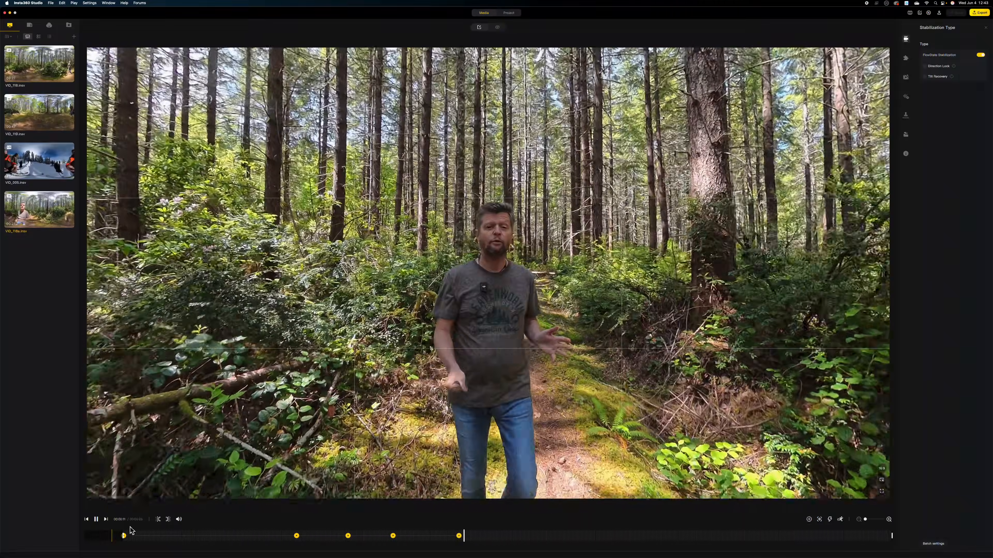
click(97, 520)
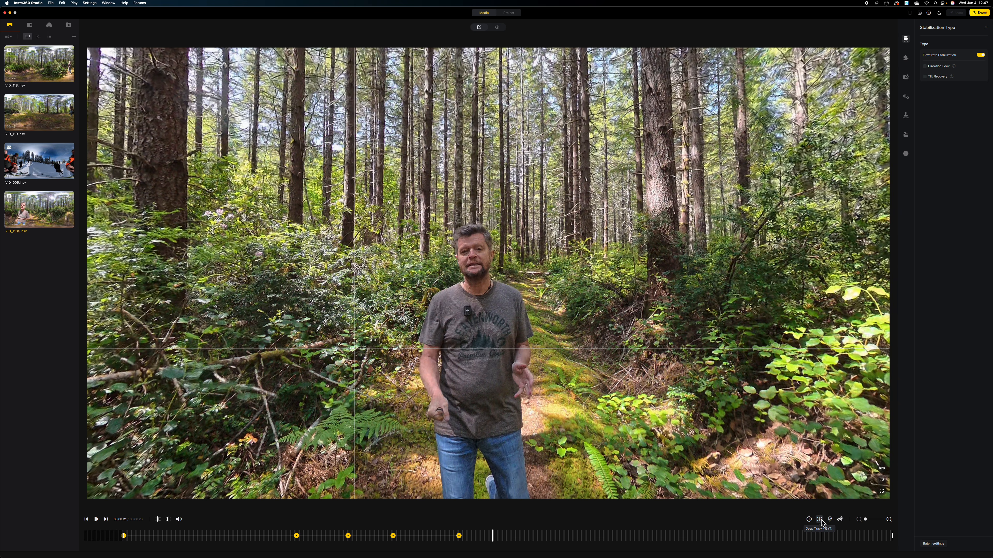
- Select the last keyframe and try to apply Deep Track on it
click(459, 536)
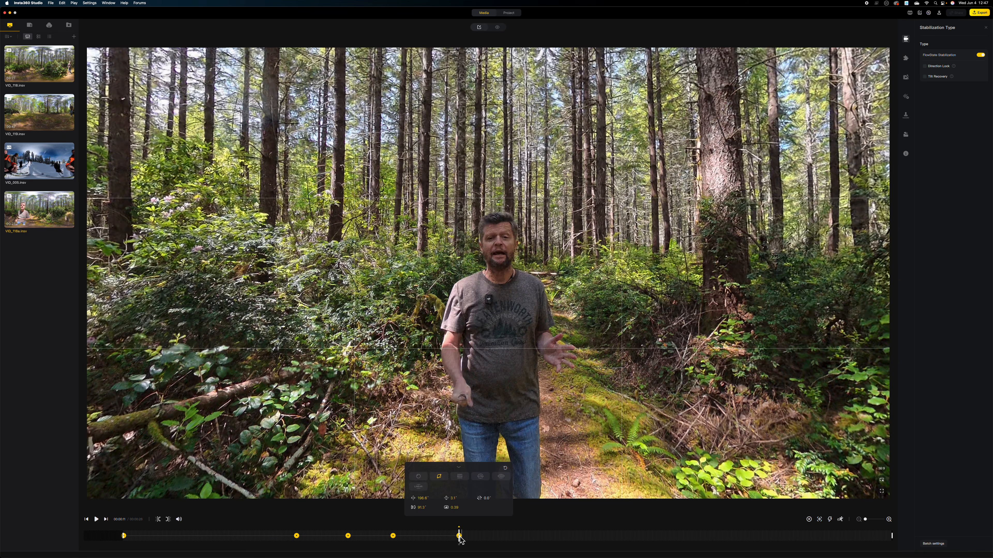
click(820, 520)
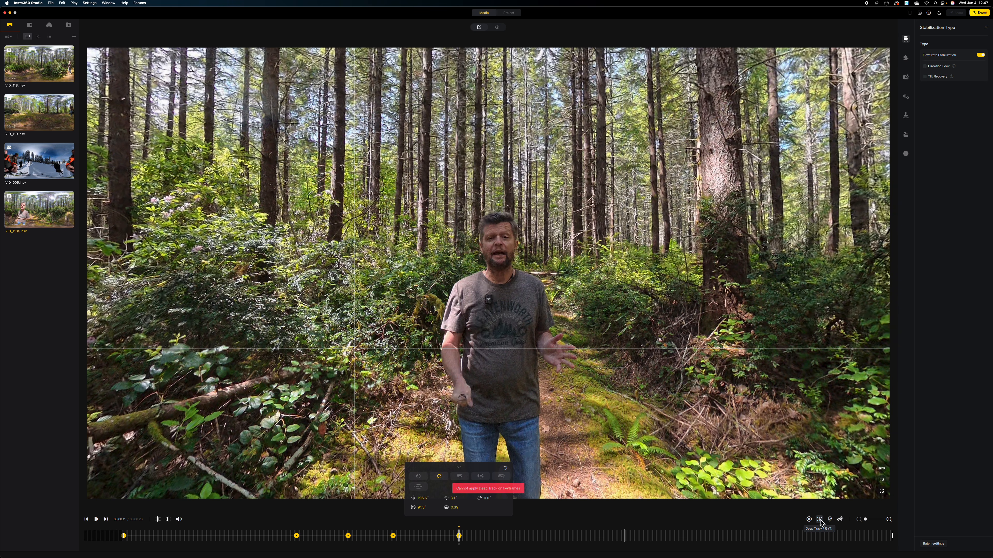
- Deep Track the man from just past the last keyframe using the automatically identified target, stop the tracking and undo it
click(421, 536)
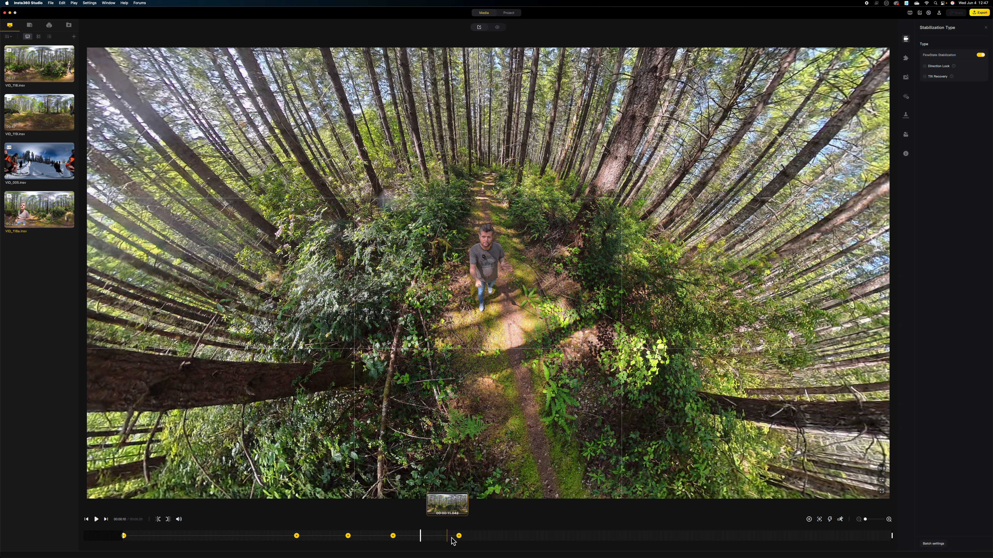
click(472, 538)
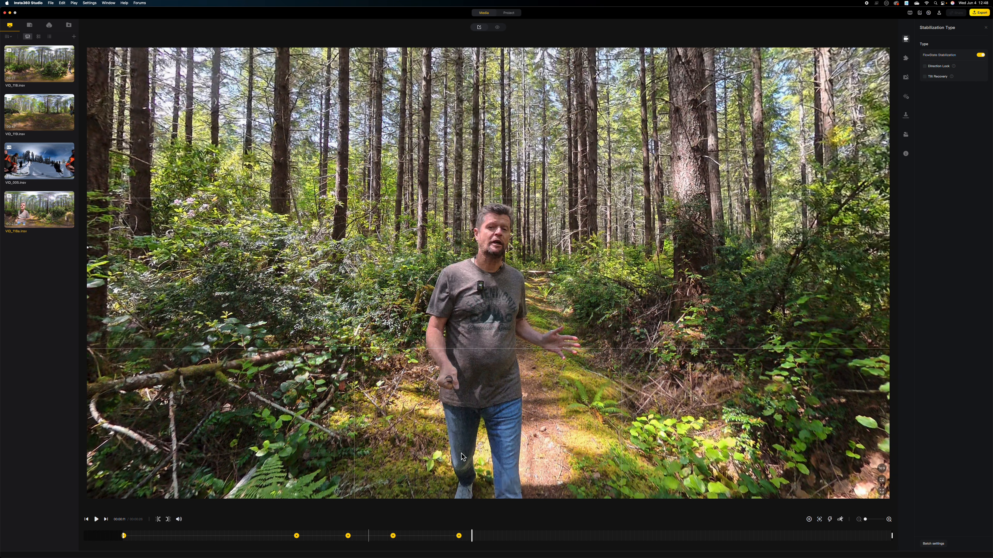
click(820, 520)
click(498, 338)
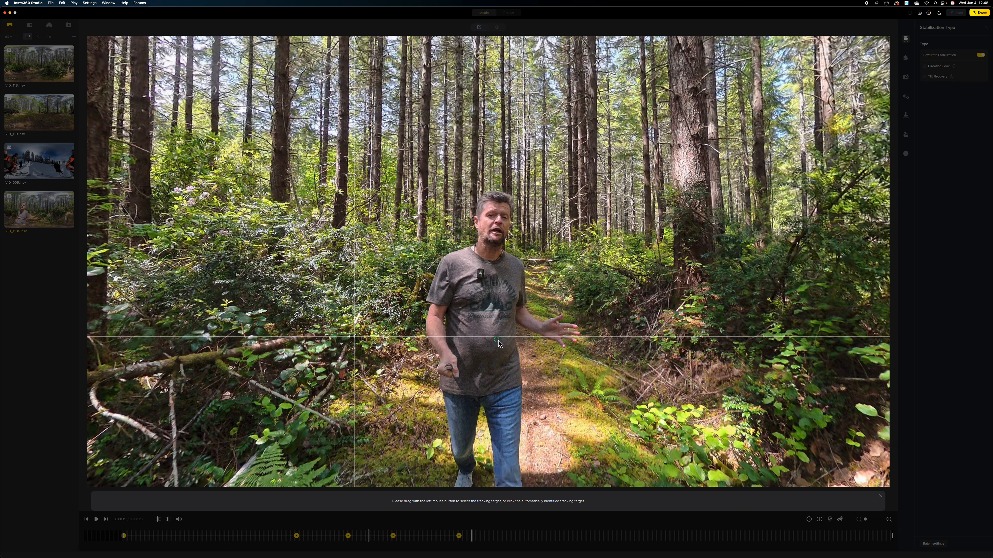
click(497, 340)
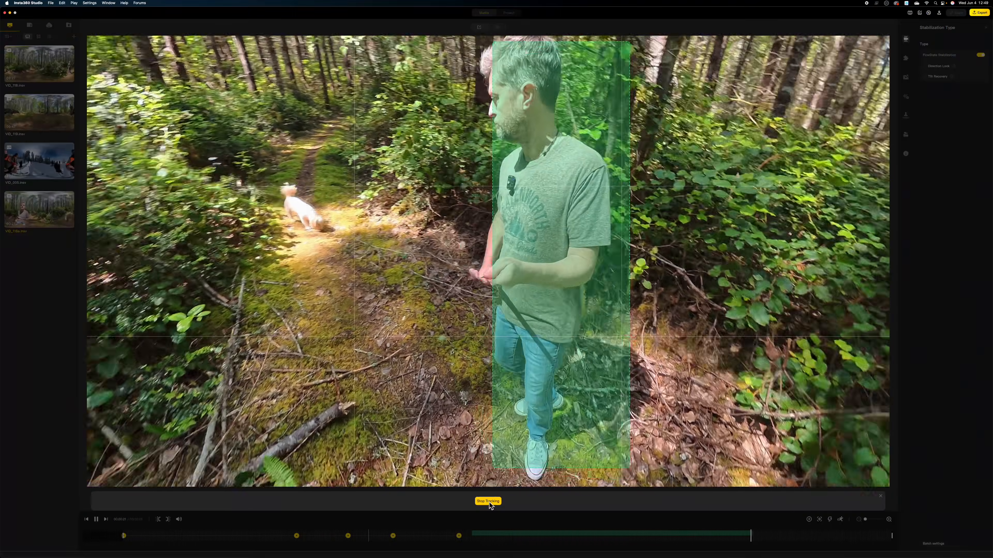
click(488, 502)
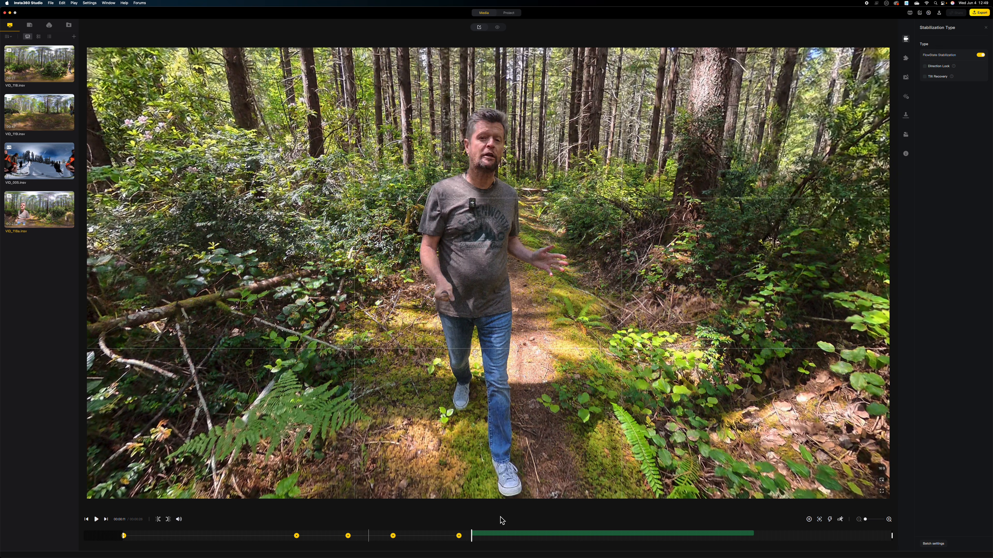
key(super+z)
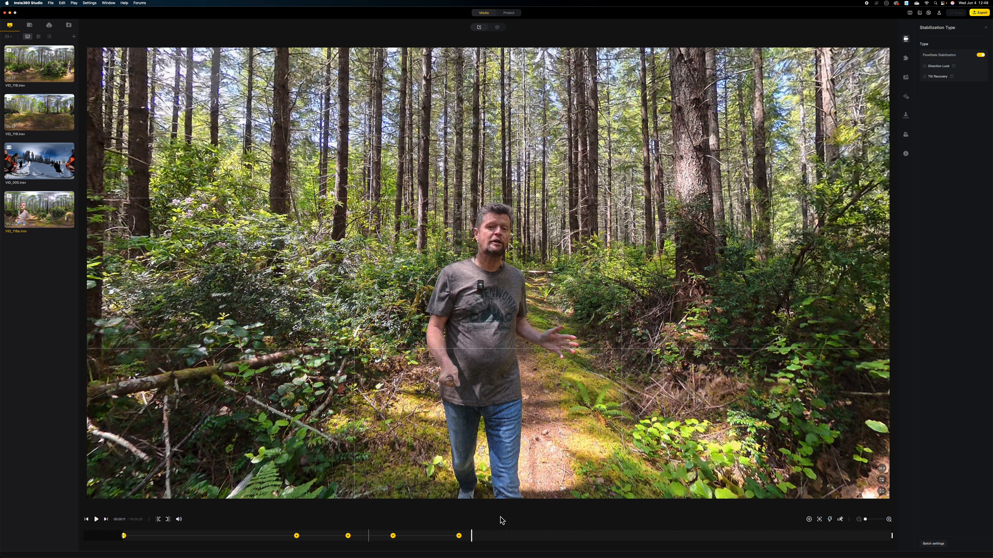
- Deep Track the man from just past the last keyframe, using a hand-drawn selection around his head as the target
click(819, 520)
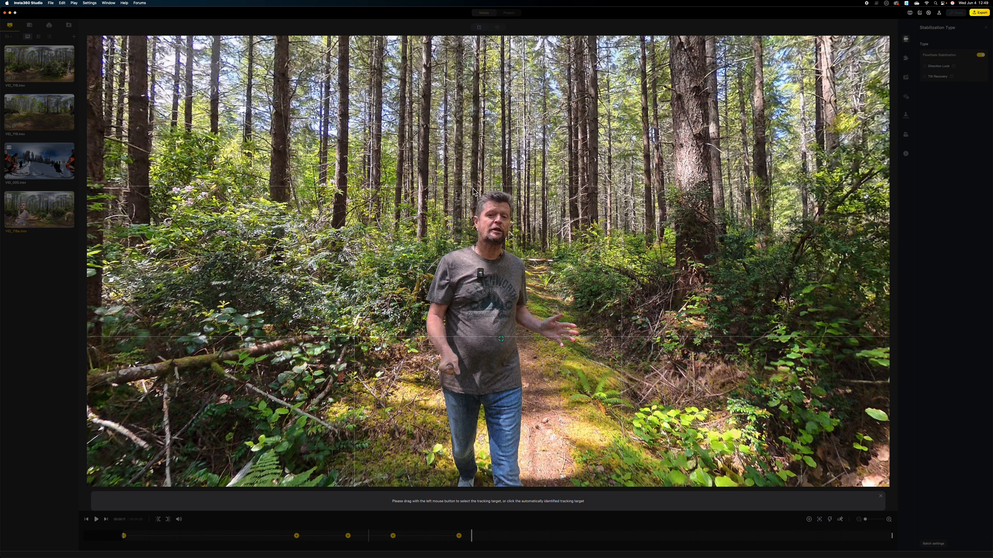
drag(473, 189, 519, 257)
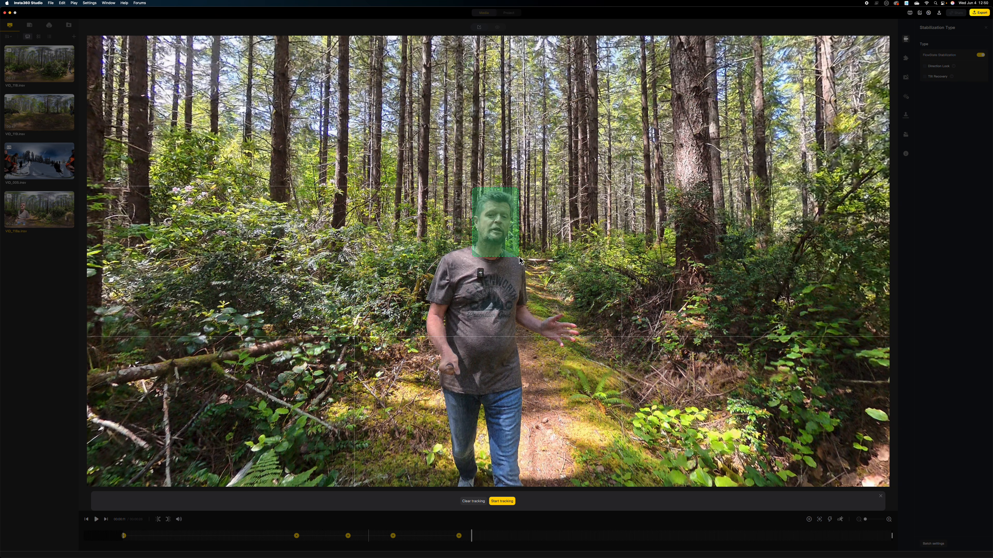
click(502, 502)
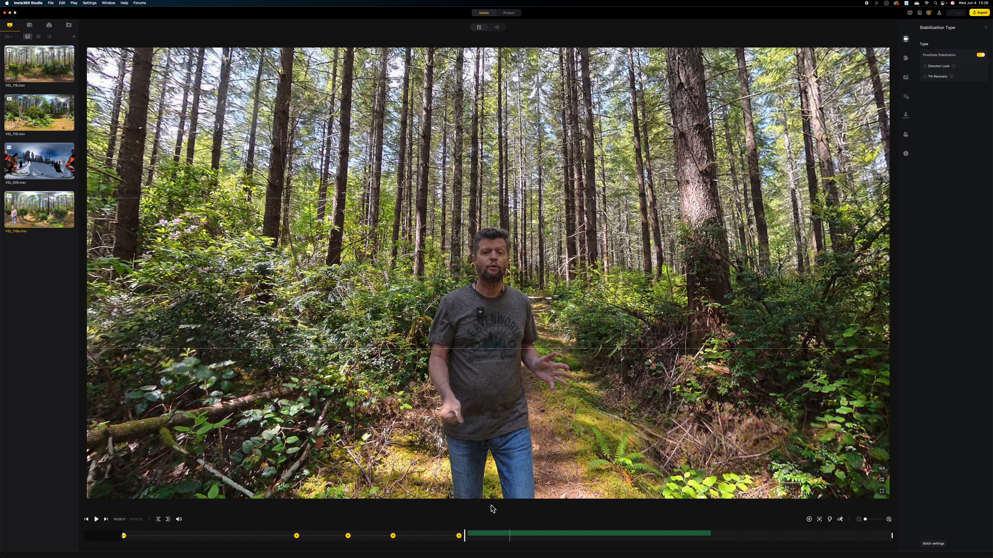
- Undo and redo the Deep Track, and try deleting the selected tracked segment
click(62, 3)
click(66, 15)
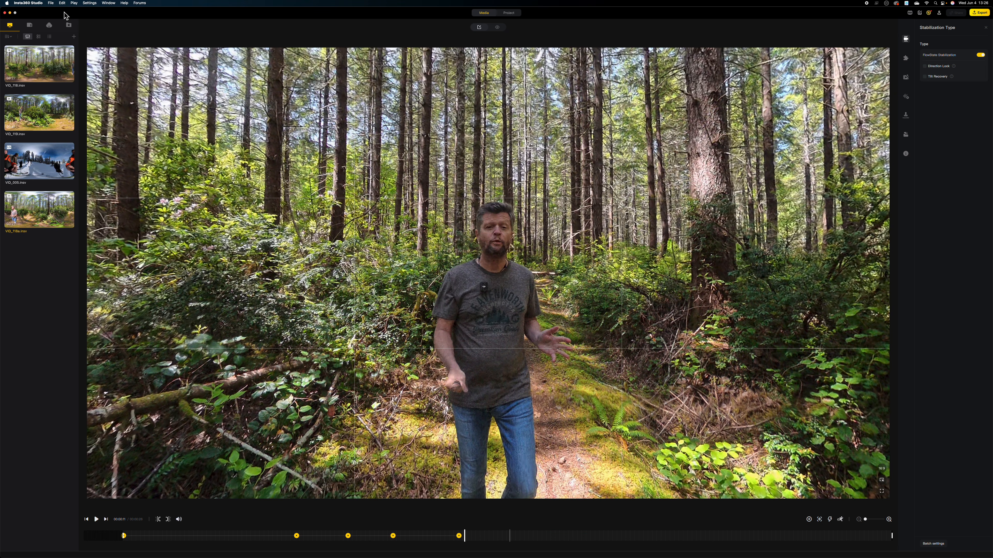
click(63, 3)
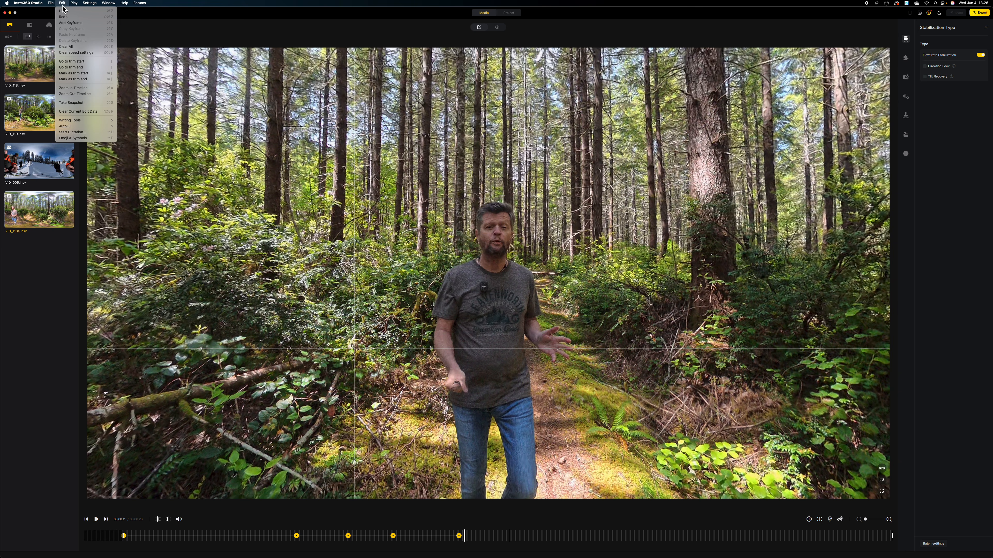
click(64, 18)
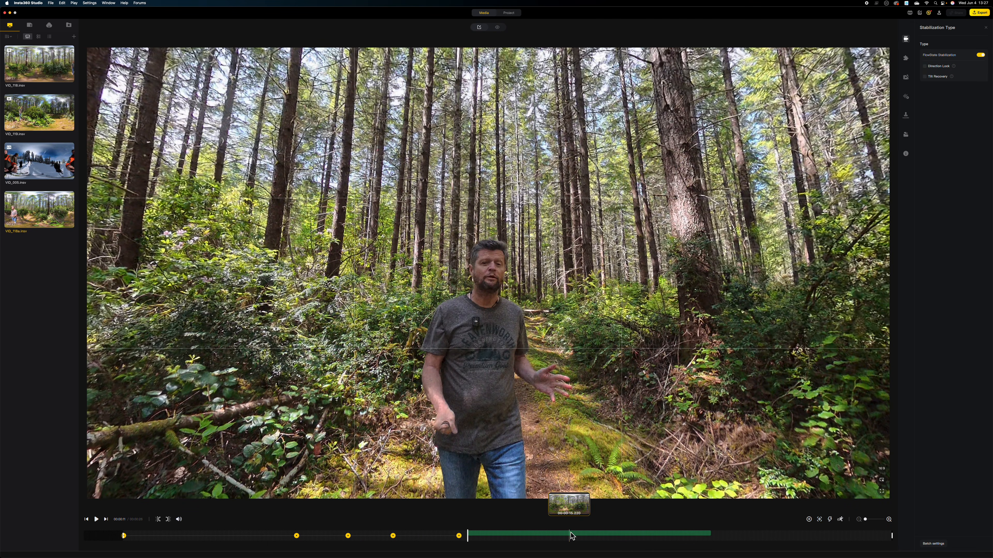
click(557, 536)
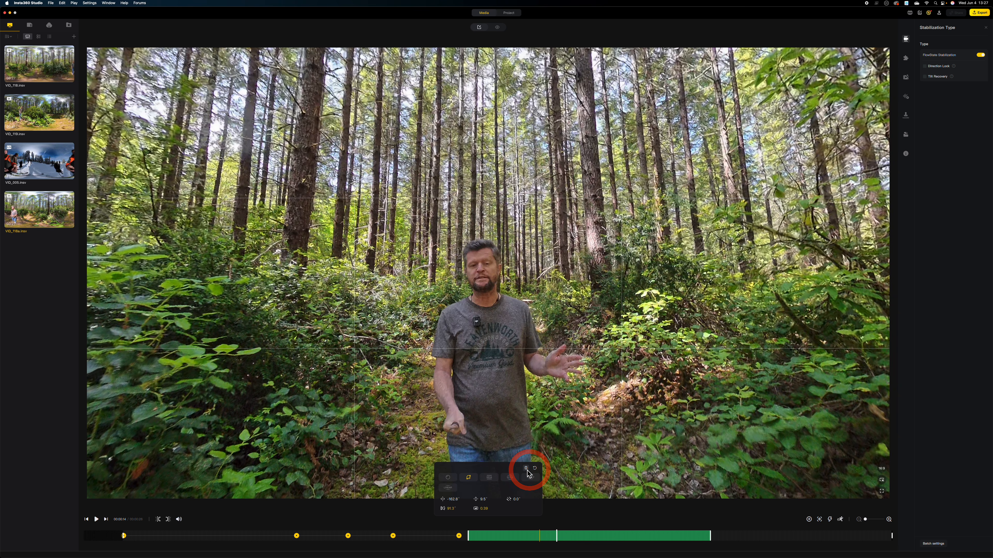
click(526, 469)
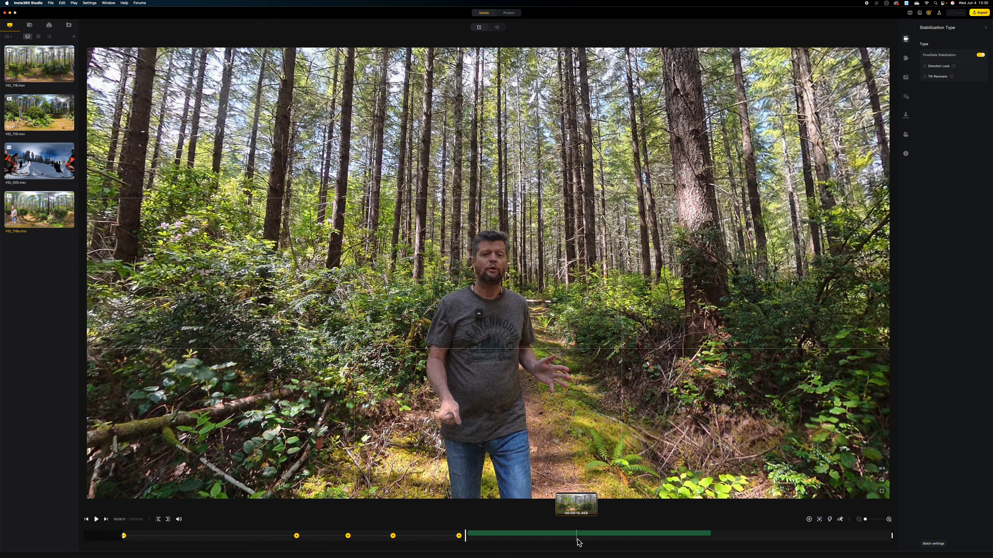
- Select the green Deep Track segment and try adjusting its start and end points
click(554, 536)
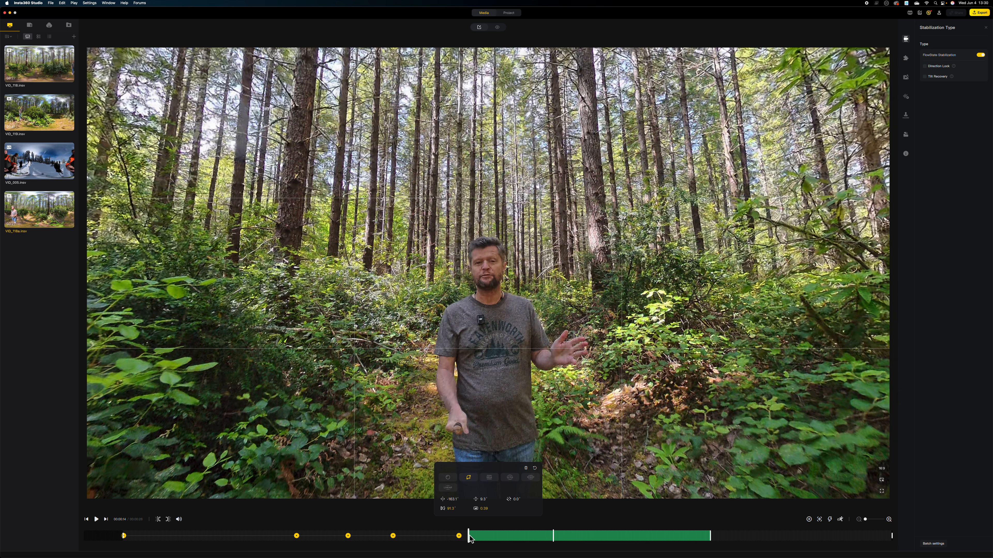
mouse_move(470, 539)
mouse_down()
mouse_move(480, 537)
mouse_move(471, 540)
mouse_up()
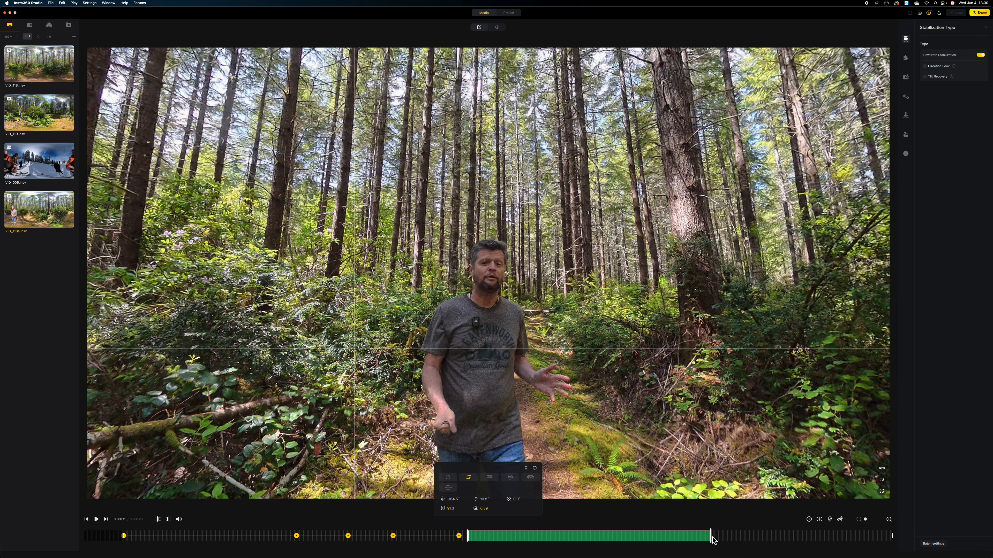
mouse_move(710, 539)
mouse_down()
mouse_move(702, 540)
mouse_move(715, 538)
mouse_up()
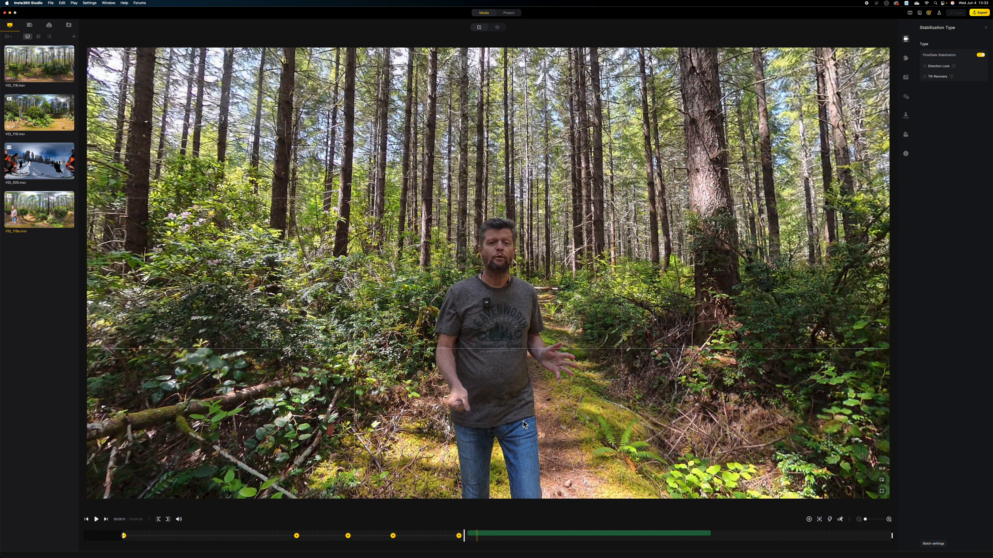
- Reframe the Deep Track segment by narrowing the field of view to about 82° and shifting the man left of centre
click(588, 535)
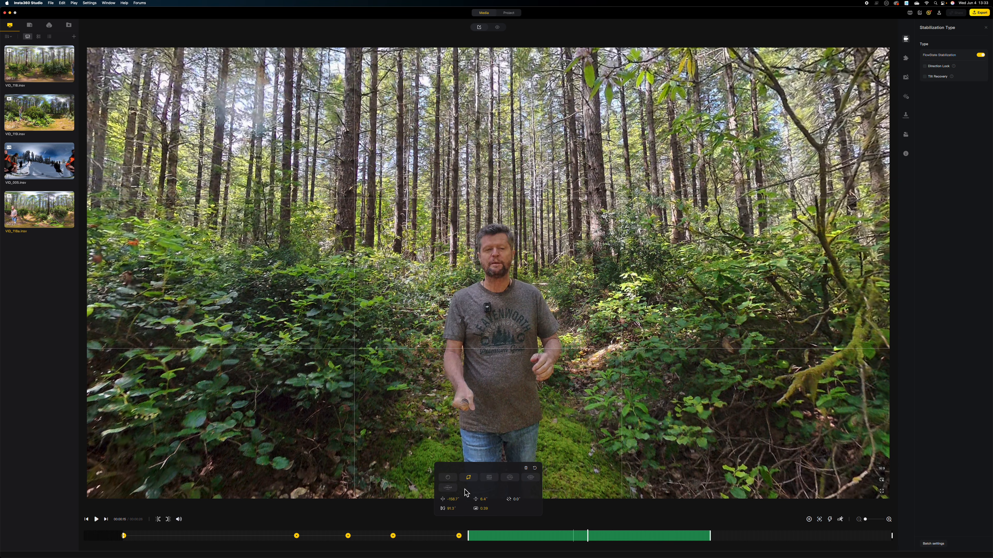
drag(498, 345, 495, 355)
scroll(494, 356, up, 5)
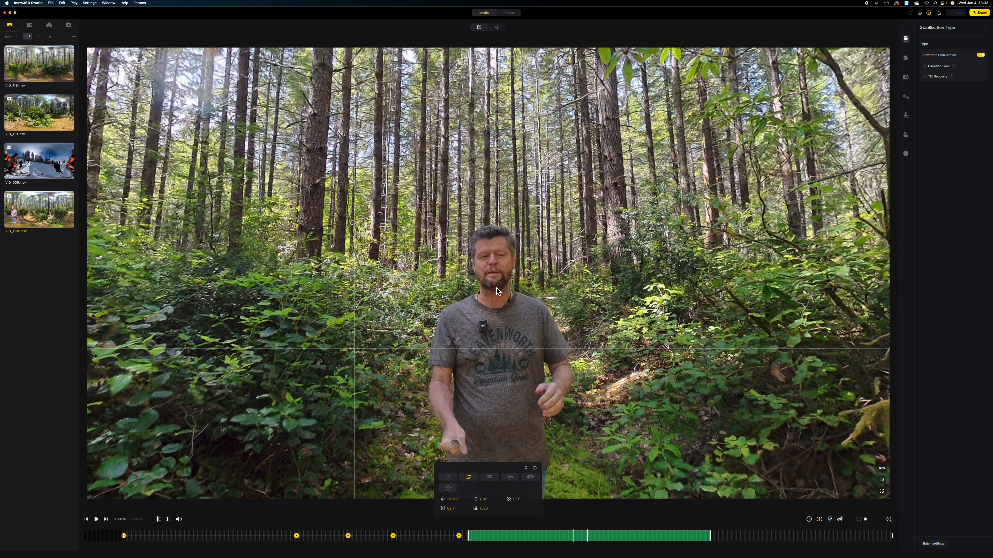
drag(497, 288, 414, 288)
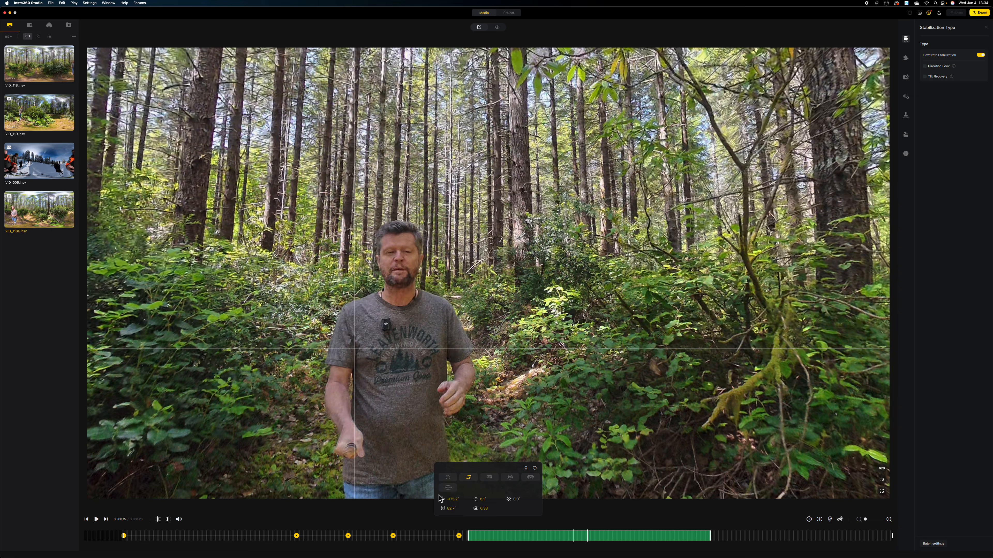
- Play the clip from just before the last keyframe through the Deep Track segment
click(444, 535)
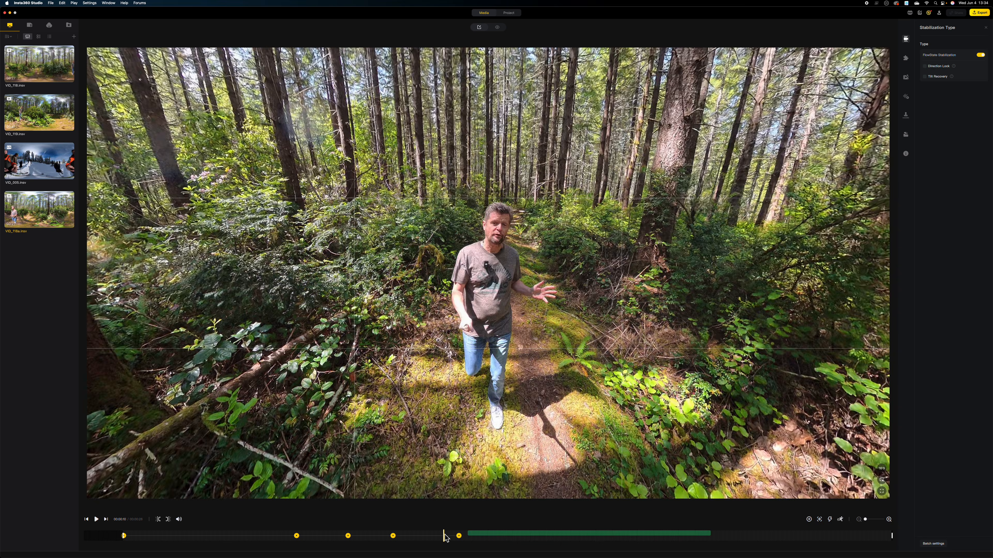
key(space)
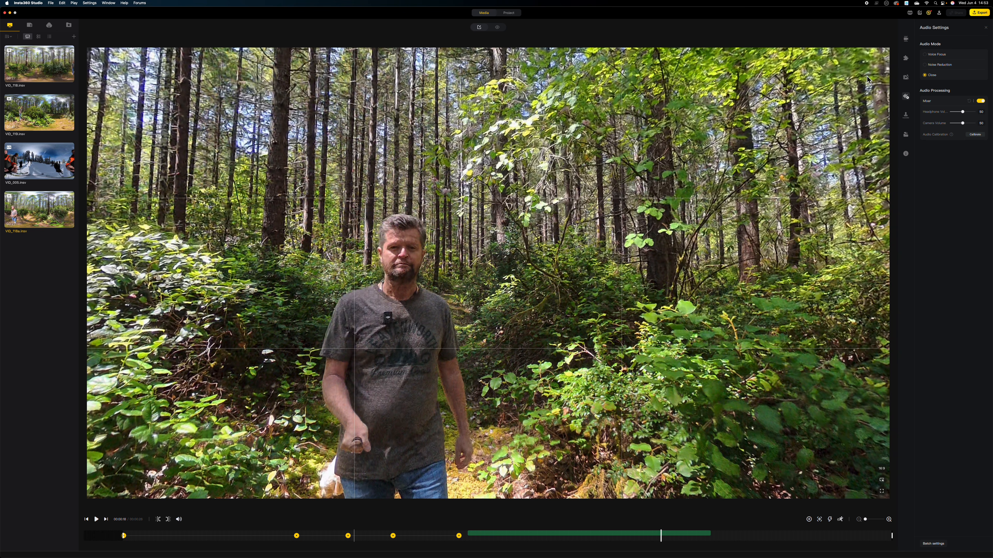
- Examine the stabilization, accessories and stitching, media processing, and audio settings available for the clip
click(908, 40)
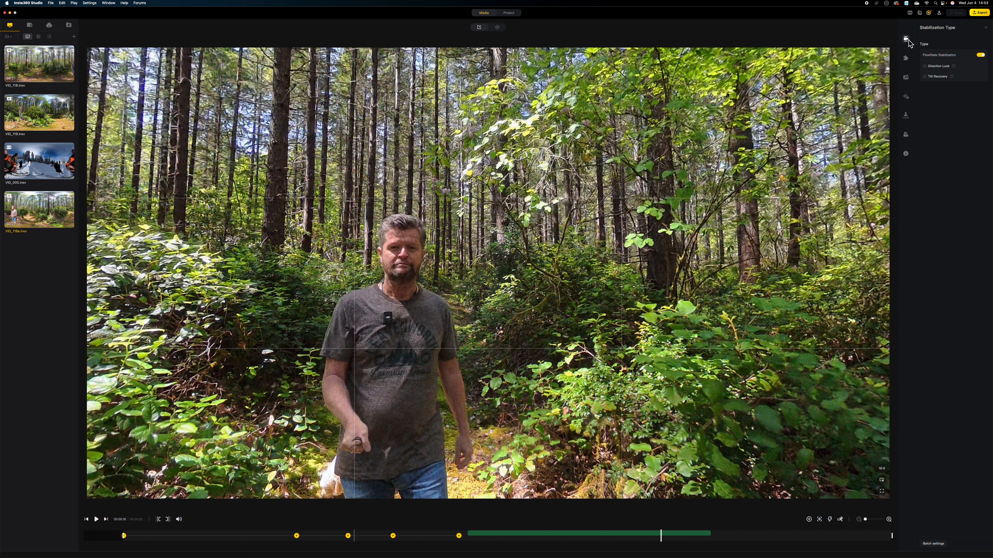
click(907, 61)
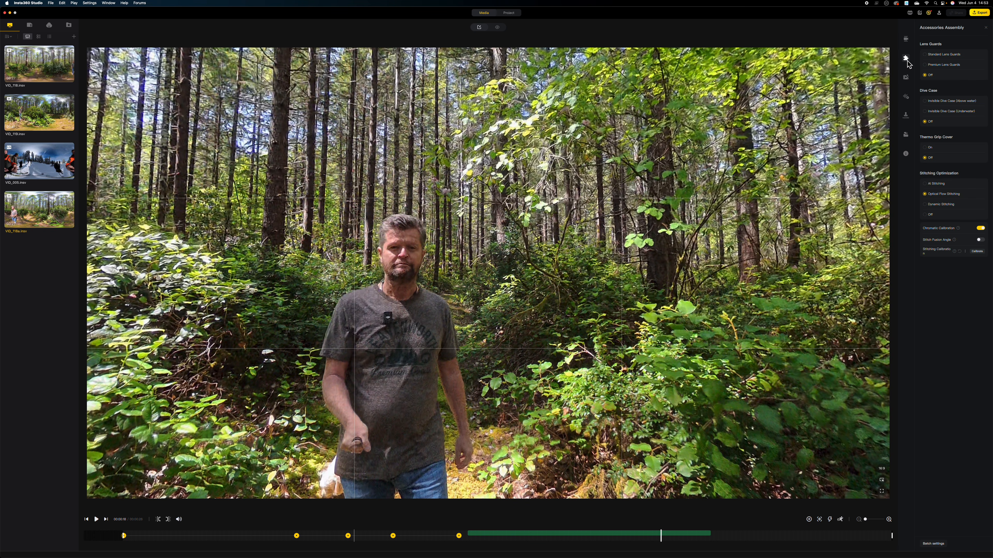
click(906, 80)
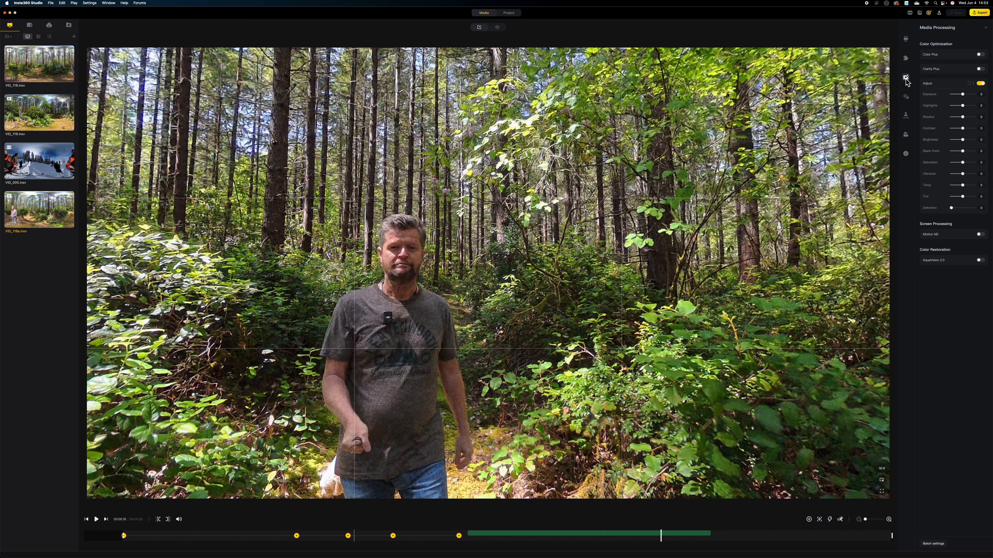
click(907, 97)
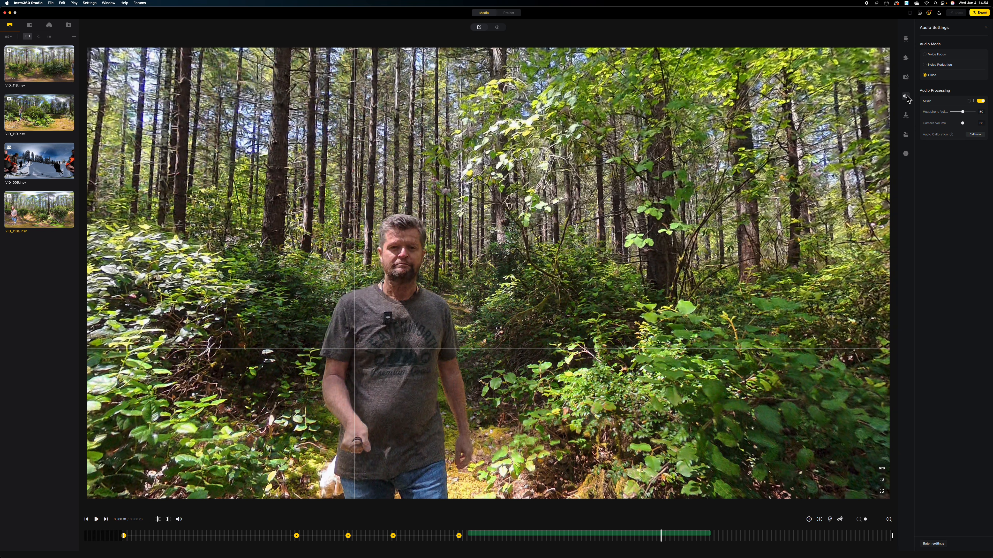
- Export the reframed clip locally as a flat video named My Intro.mp4 in the My Reframes folder
click(981, 14)
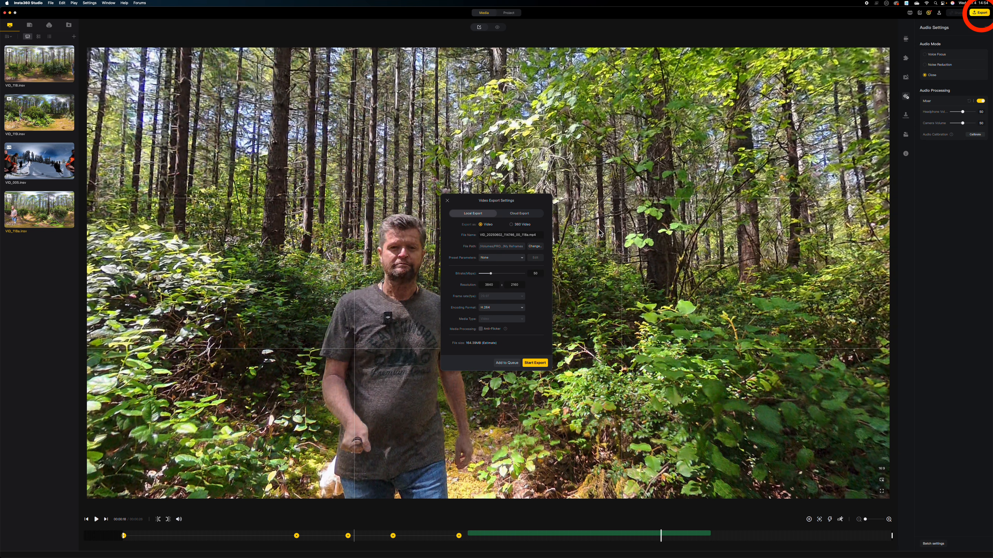
double_click(492, 237)
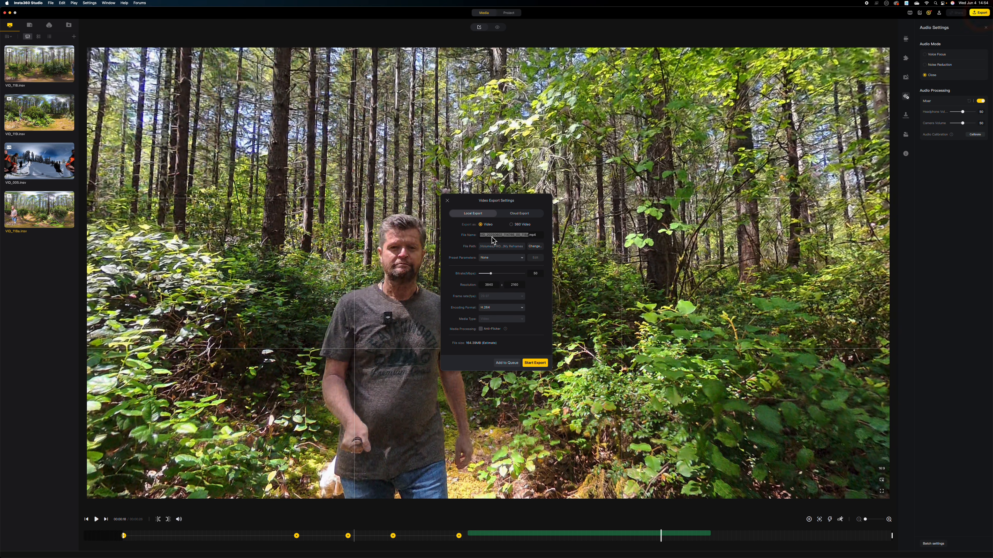
text(My Intro)
click(534, 247)
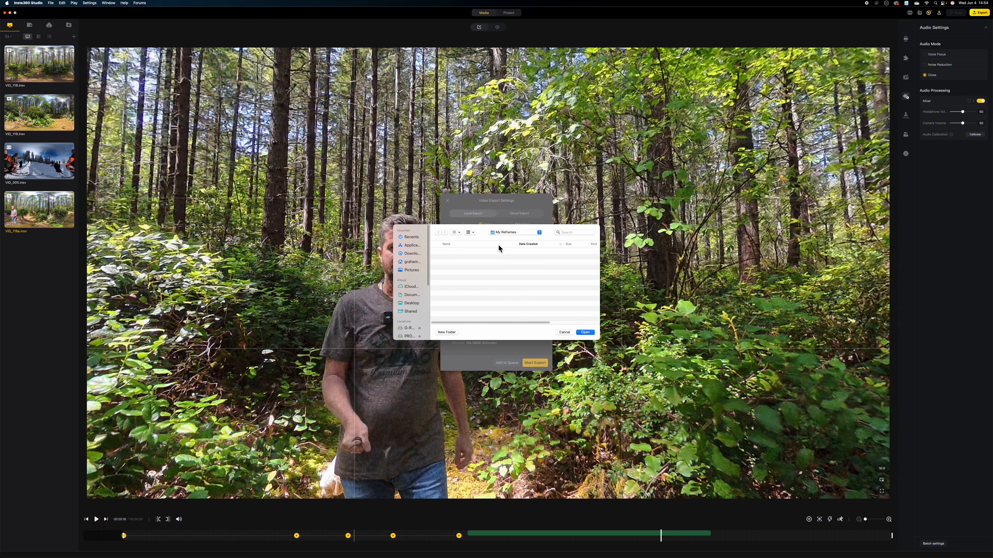
click(585, 332)
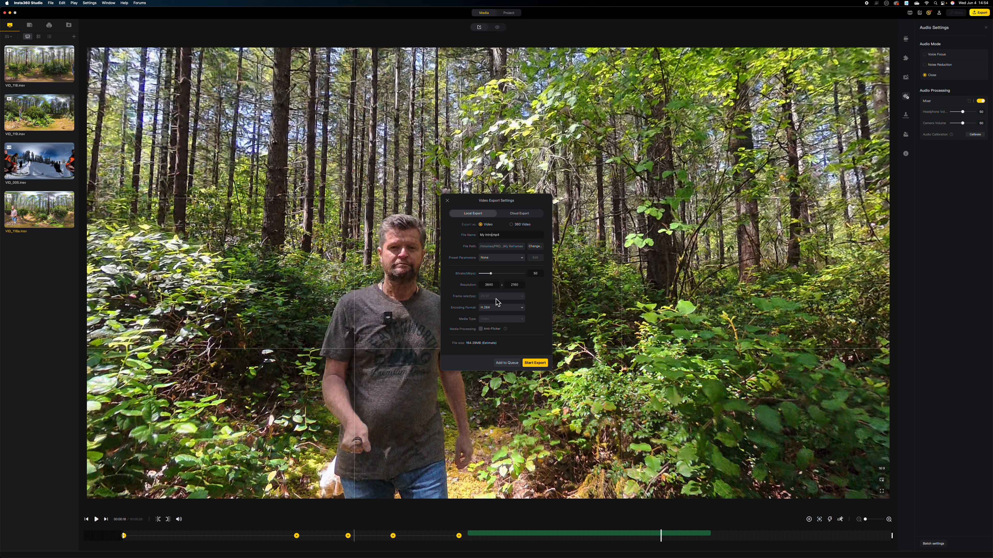
click(534, 363)
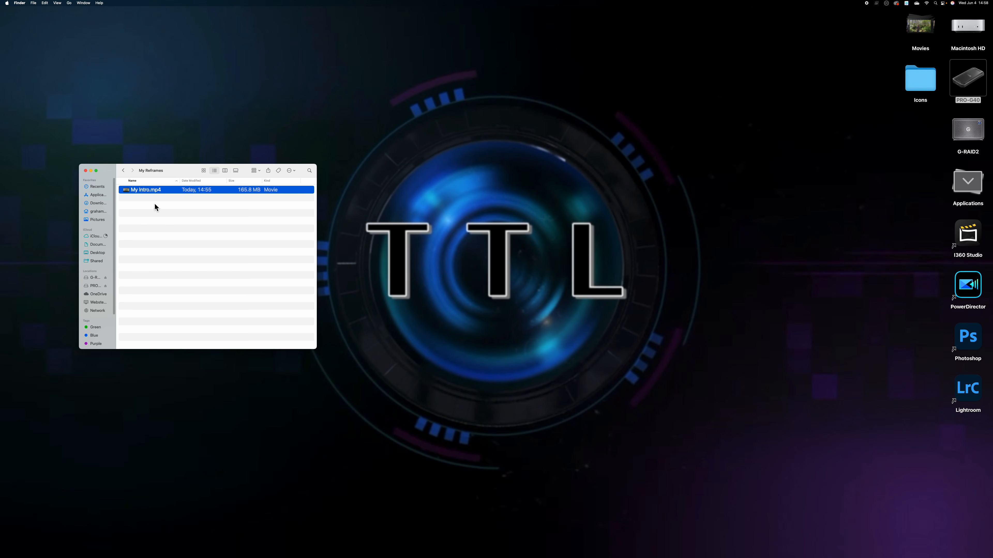
- Open the exported My Intro.mp4 from the My Reframes folder in QuickTime Player and play it
double_click(129, 192)
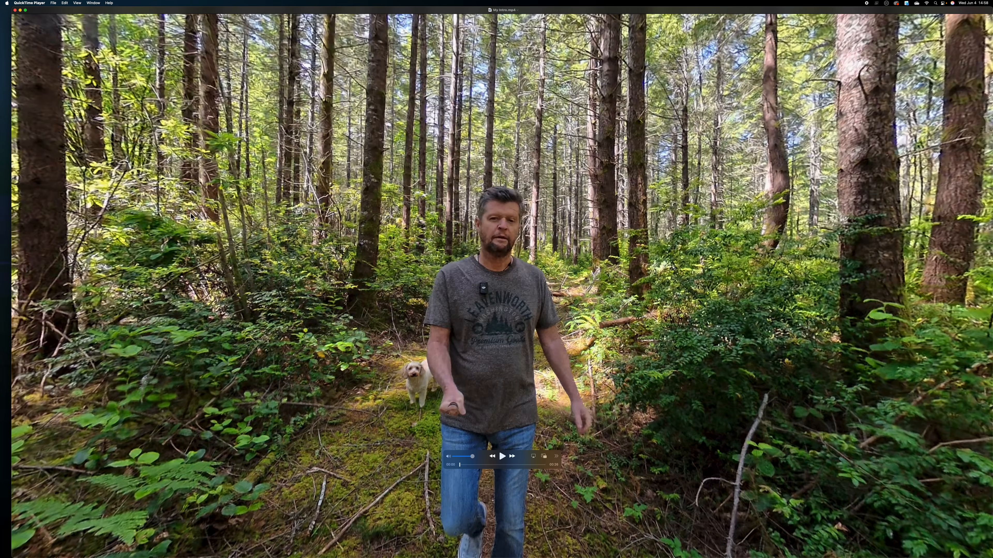
click(502, 457)
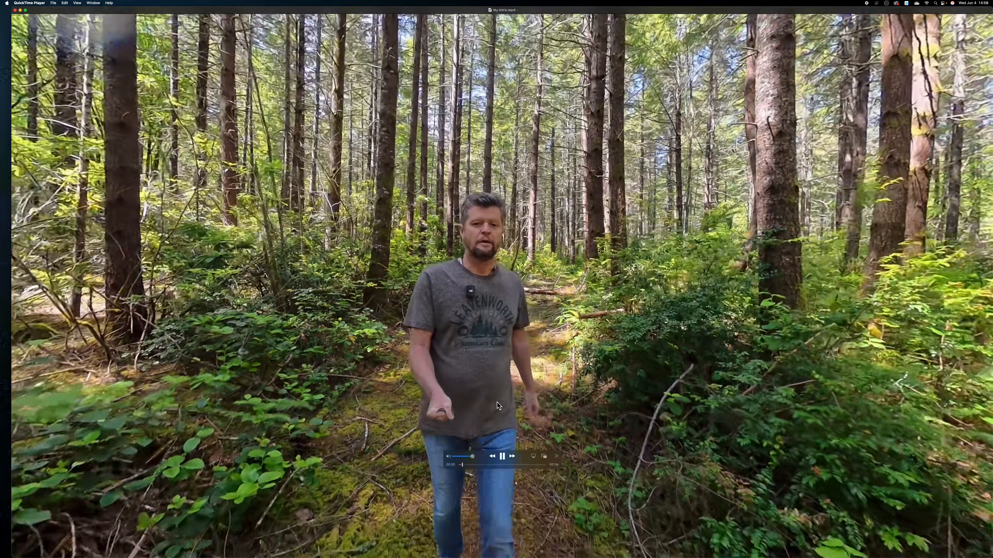